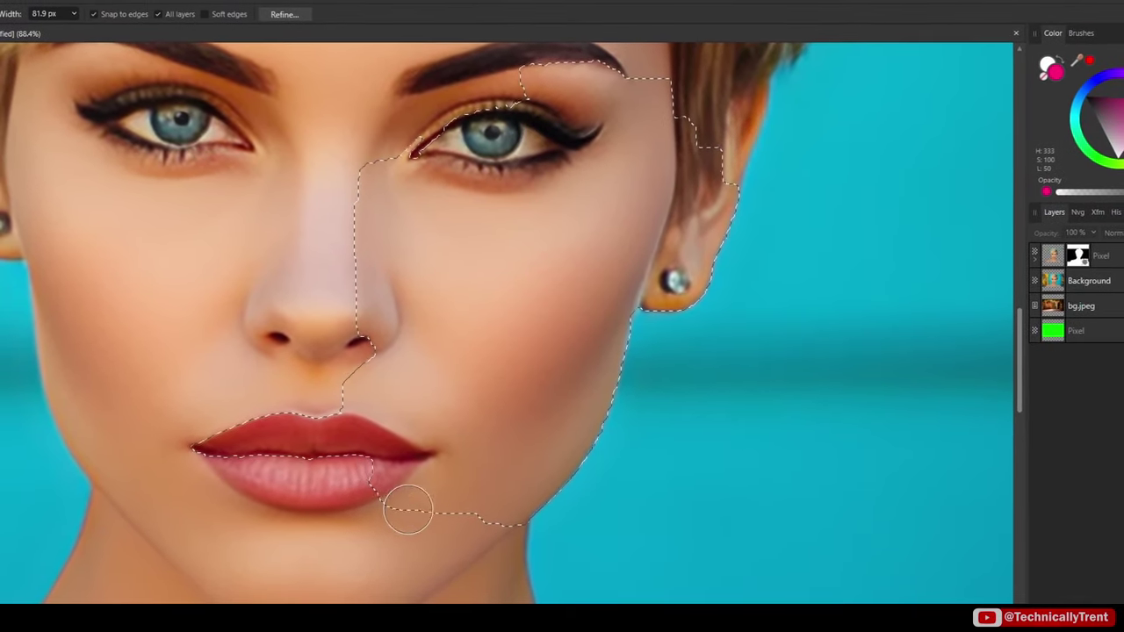
Narrow the Refine Selection border width to 32% and matte the portrait's hair edge
{"action": "scroll", "coordinate": [482, 260], "scroll_direction": "down", "scroll_amount": 5}
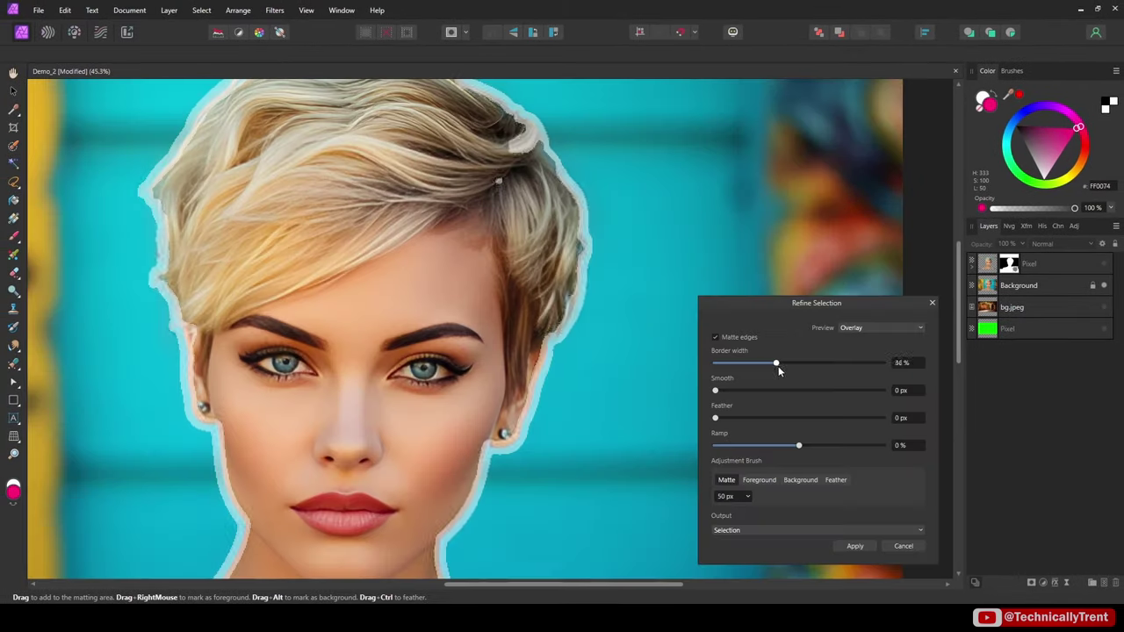
{"action": "mouse_move", "coordinate": [778, 366]}
{"action": "left_mouse_down"}
{"action": "mouse_move", "coordinate": [805, 368]}
{"action": "mouse_move", "coordinate": [749, 366]}
{"action": "mouse_move", "coordinate": [768, 367]}
{"action": "left_mouse_up"}
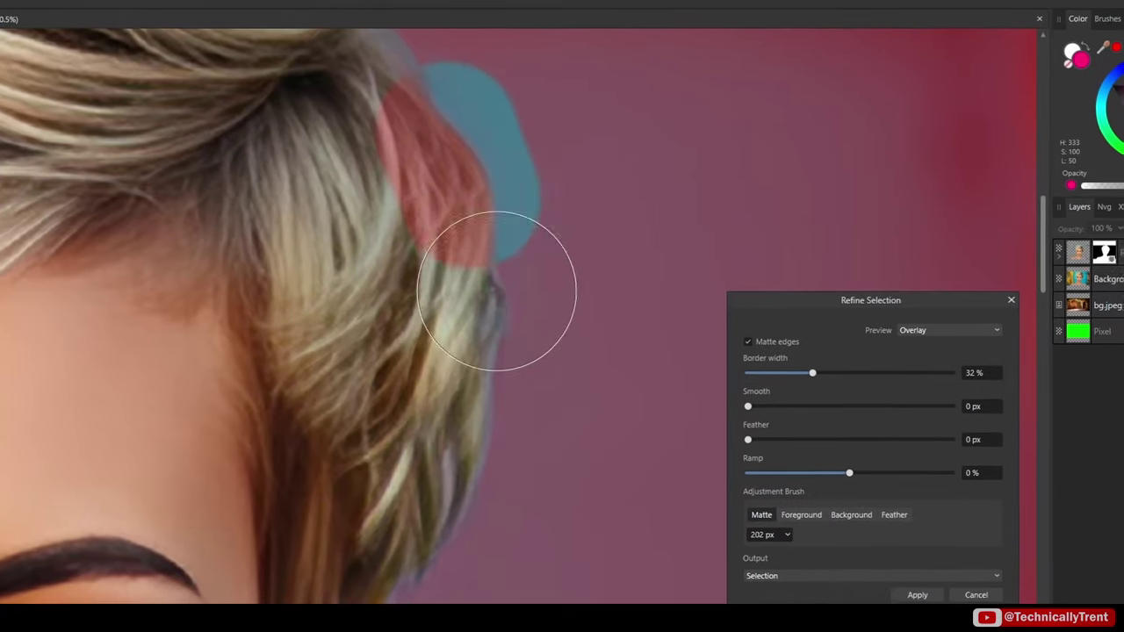
{"action": "left_click_drag", "start_coordinate": [496, 290], "coordinate": [425, 502]}
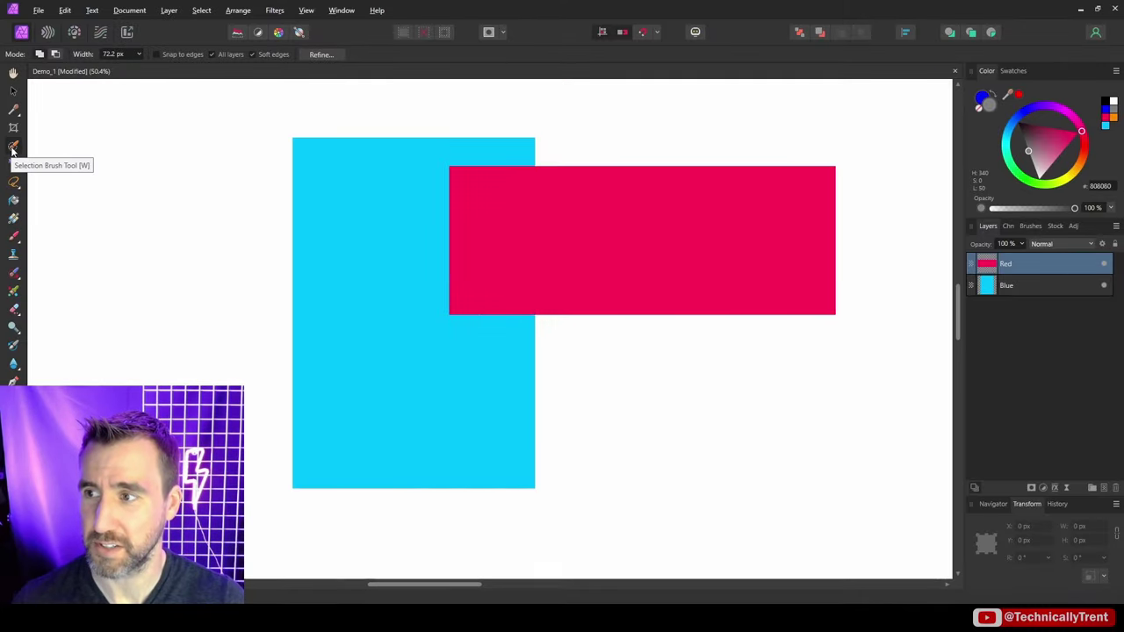
With the Selection Brush, paint a selection across the blue rectangle toward the red one
{"action": "left_click", "coordinate": [12, 147]}
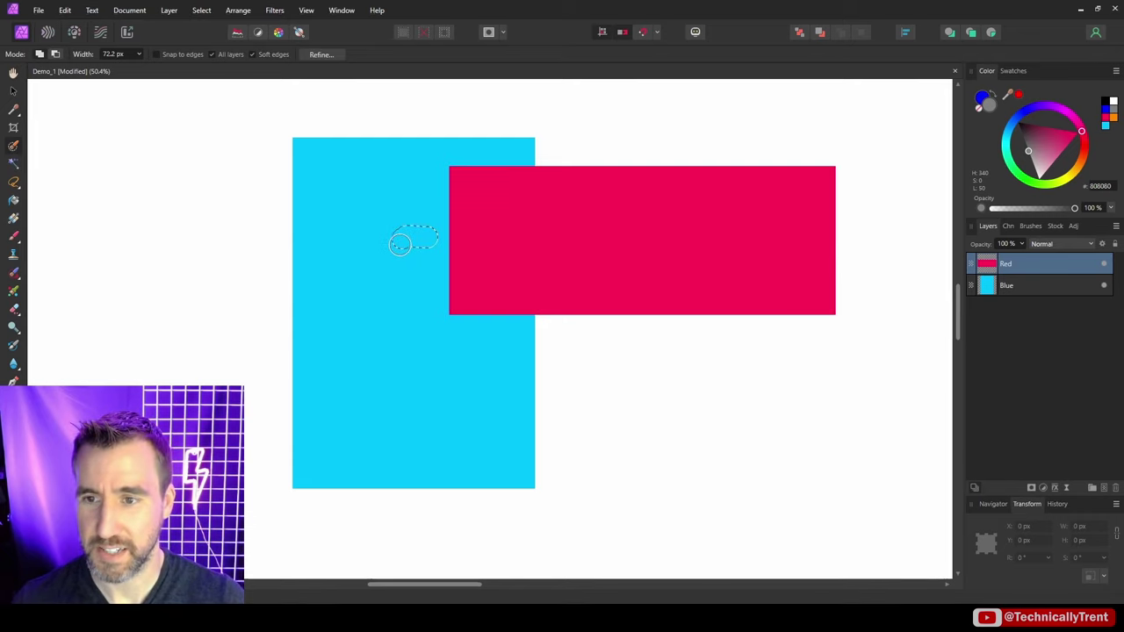
{"action": "mouse_move", "coordinate": [401, 240]}
{"action": "left_mouse_down"}
{"action": "mouse_move", "coordinate": [434, 238]}
{"action": "mouse_move", "coordinate": [400, 213]}
{"action": "mouse_move", "coordinate": [439, 252]}
{"action": "mouse_move", "coordinate": [385, 260]}
{"action": "left_mouse_up"}
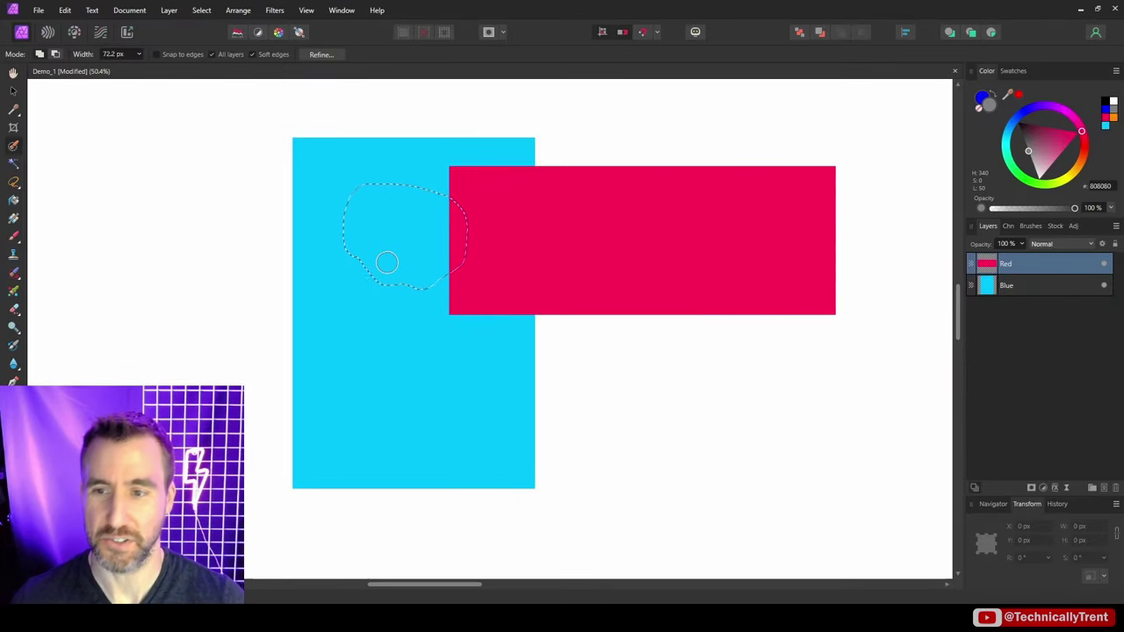
{"action": "mouse_move", "coordinate": [359, 252]}
{"action": "left_mouse_down"}
{"action": "mouse_move", "coordinate": [389, 287]}
{"action": "mouse_move", "coordinate": [447, 279]}
{"action": "mouse_move", "coordinate": [484, 241]}
{"action": "mouse_move", "coordinate": [477, 272]}
{"action": "mouse_move", "coordinate": [409, 292]}
{"action": "left_mouse_up"}
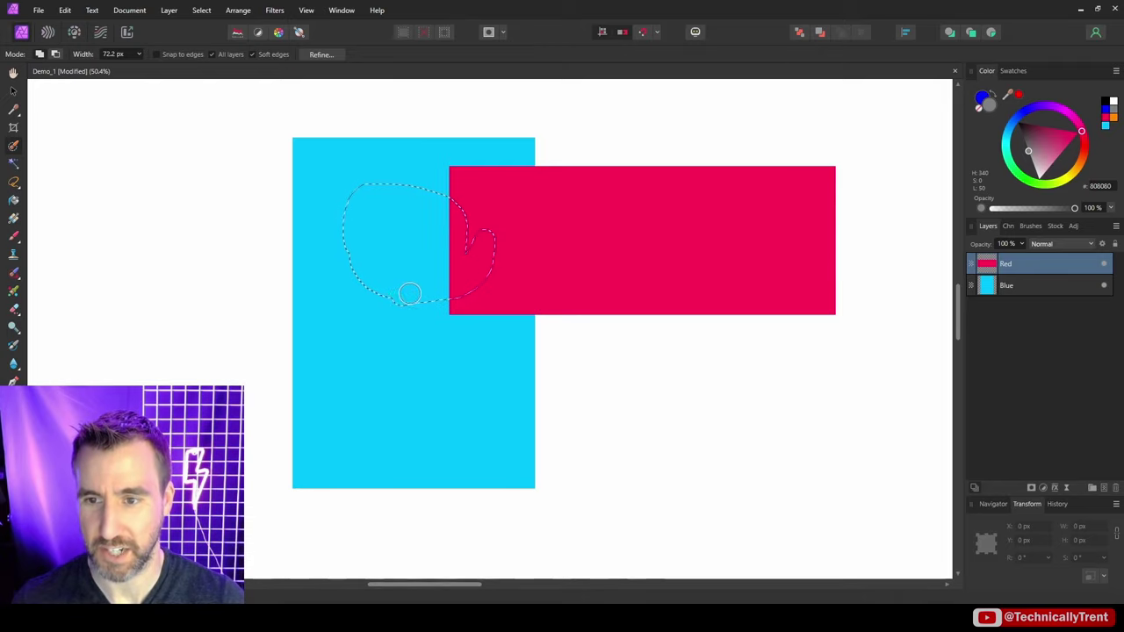
{"action": "mouse_move", "coordinate": [477, 222]}
{"action": "left_mouse_down"}
{"action": "mouse_move", "coordinate": [445, 324]}
{"action": "mouse_move", "coordinate": [416, 339]}
{"action": "left_mouse_up"}
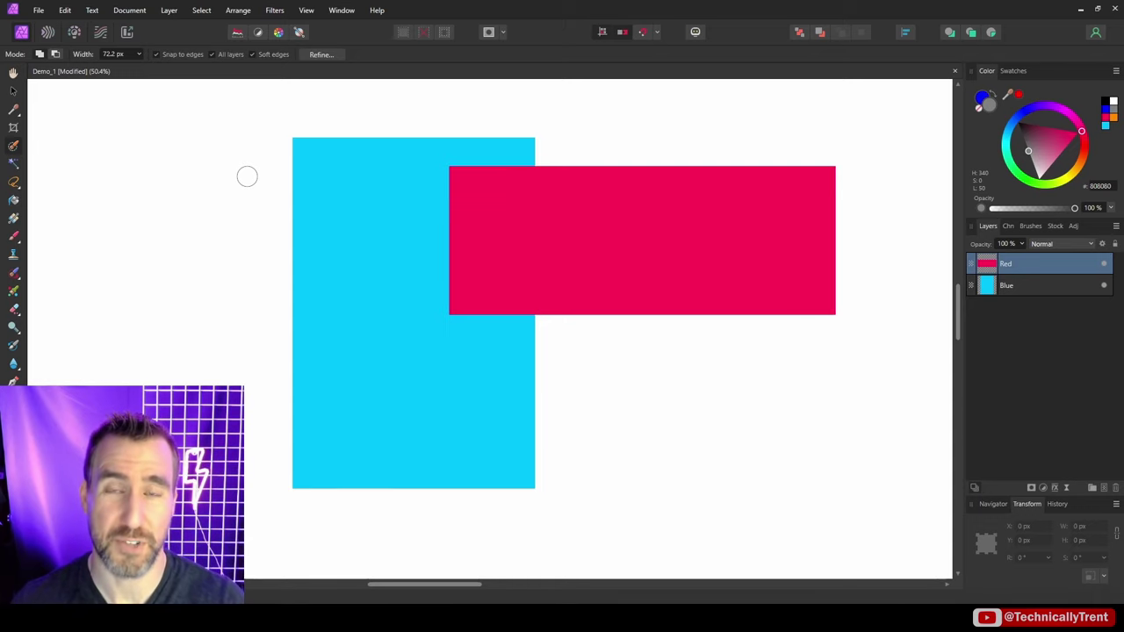
Zoom in and paint selections over the blue and red rectangles, ending with a small freehand blob
{"action": "scroll", "coordinate": [363, 212], "scroll_direction": "up", "scroll_amount": 1}
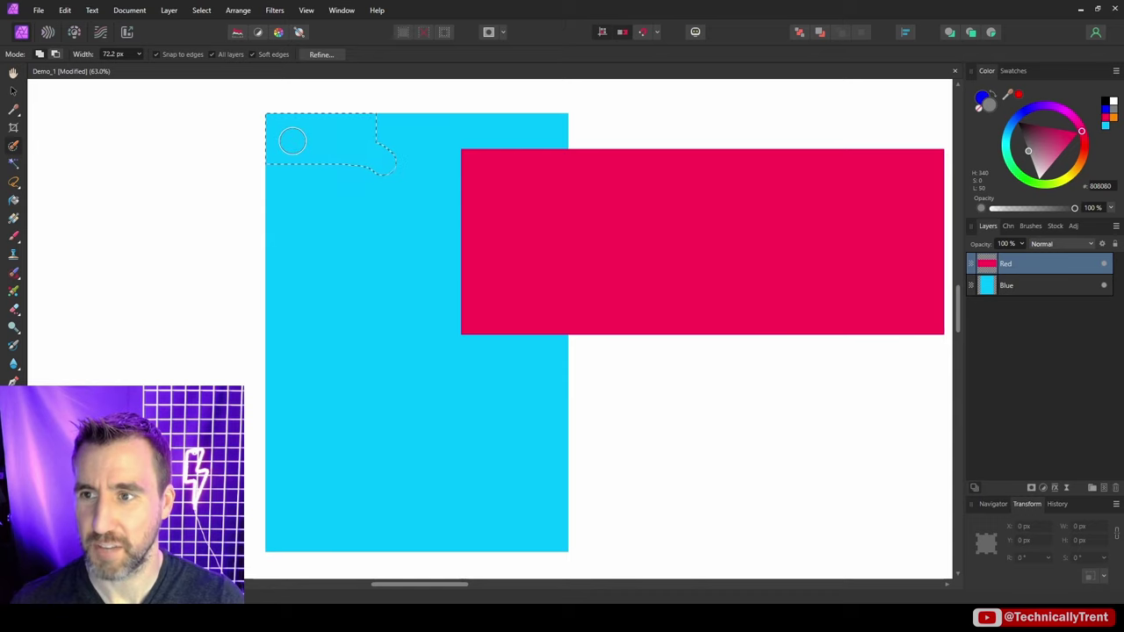
{"action": "mouse_move", "coordinate": [293, 140]}
{"action": "left_mouse_down"}
{"action": "mouse_move", "coordinate": [295, 190]}
{"action": "mouse_move", "coordinate": [392, 164]}
{"action": "mouse_move", "coordinate": [290, 273]}
{"action": "mouse_move", "coordinate": [312, 281]}
{"action": "left_mouse_up"}
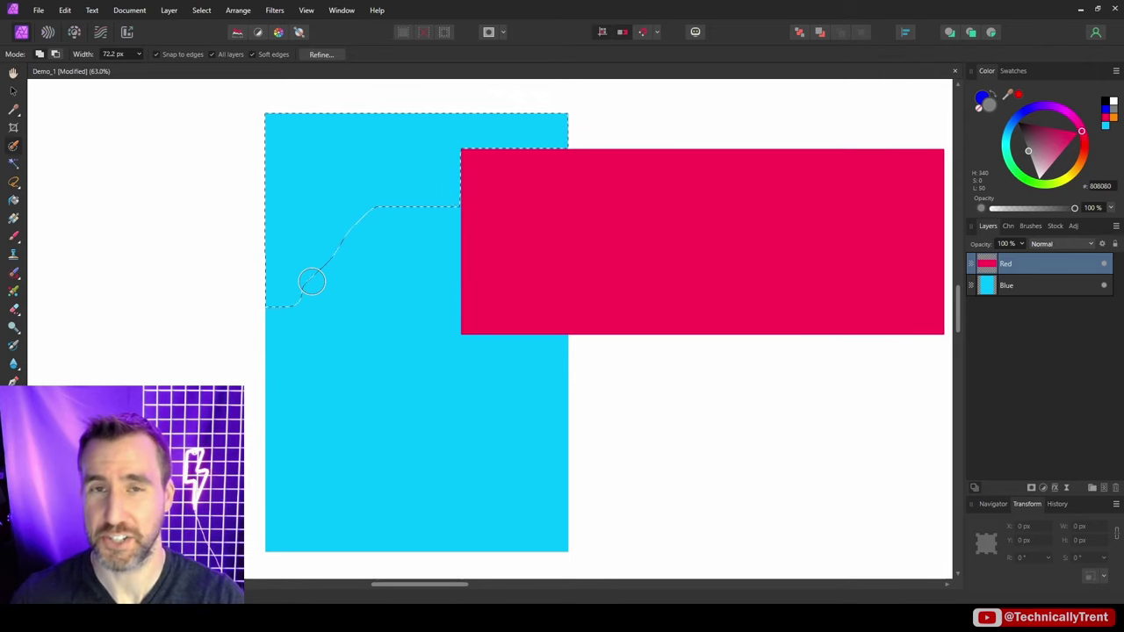
{"action": "mouse_move", "coordinate": [311, 281]}
{"action": "left_mouse_down"}
{"action": "mouse_move", "coordinate": [377, 206]}
{"action": "mouse_move", "coordinate": [414, 225]}
{"action": "mouse_move", "coordinate": [433, 335]}
{"action": "mouse_move", "coordinate": [510, 389]}
{"action": "mouse_move", "coordinate": [506, 430]}
{"action": "left_mouse_up"}
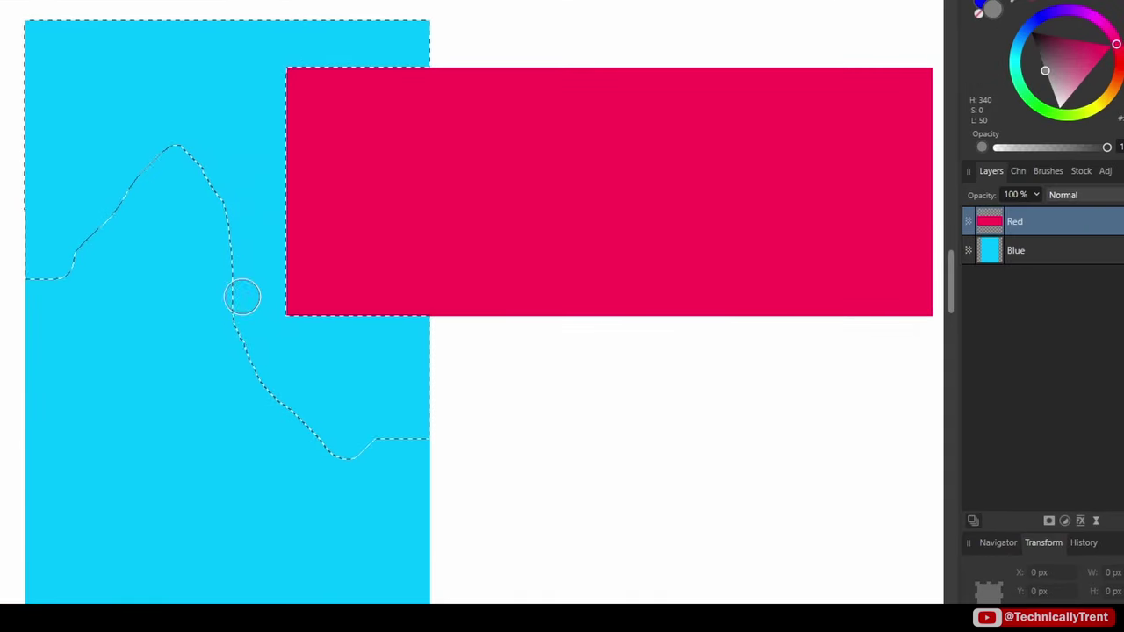
{"action": "mouse_move", "coordinate": [242, 297]}
{"action": "left_mouse_down"}
{"action": "mouse_move", "coordinate": [168, 232]}
{"action": "mouse_move", "coordinate": [184, 173]}
{"action": "left_mouse_up"}
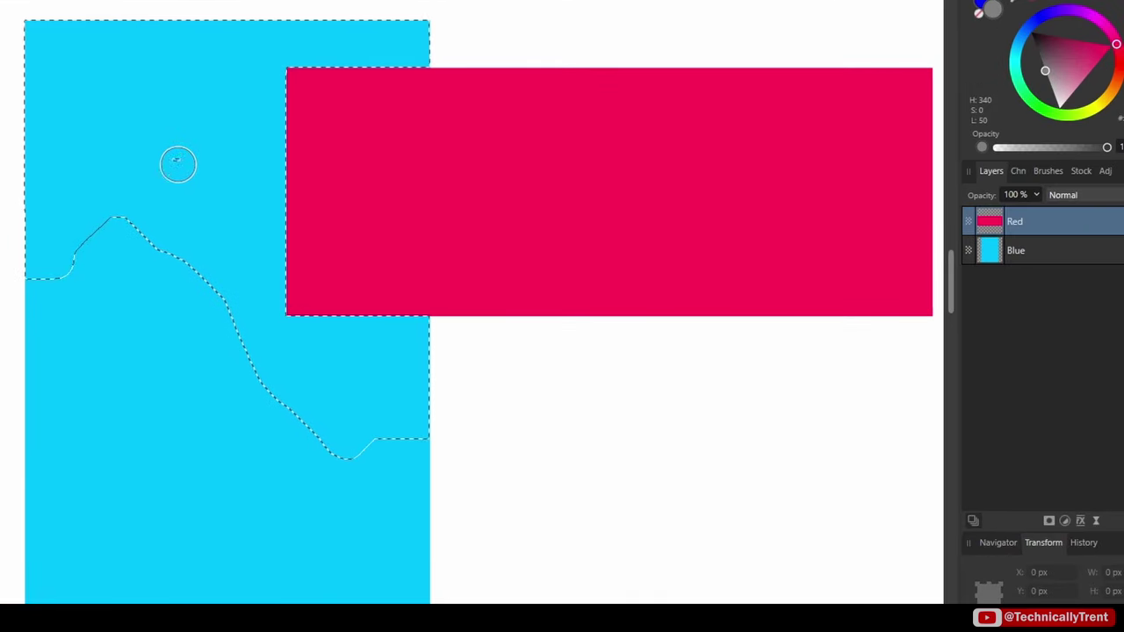
{"action": "mouse_move", "coordinate": [530, 176]}
{"action": "left_mouse_down"}
{"action": "mouse_move", "coordinate": [318, 167]}
{"action": "mouse_move", "coordinate": [261, 146]}
{"action": "mouse_move", "coordinate": [386, 192]}
{"action": "mouse_move", "coordinate": [468, 180]}
{"action": "mouse_move", "coordinate": [356, 339]}
{"action": "left_mouse_up"}
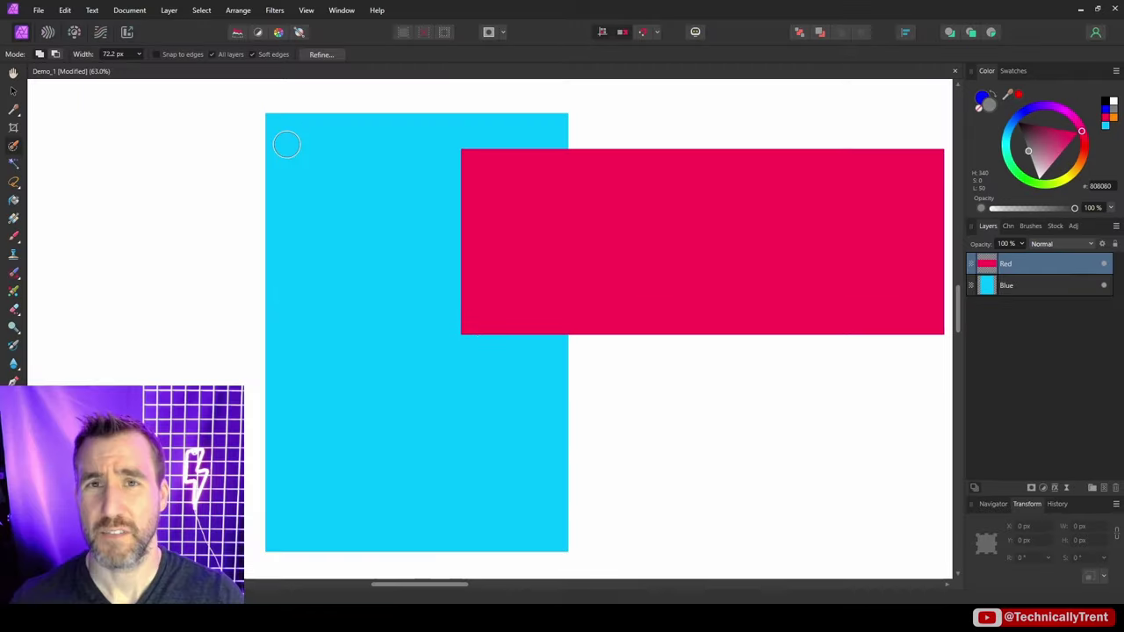
{"action": "mouse_move", "coordinate": [386, 215]}
{"action": "left_mouse_down"}
{"action": "mouse_move", "coordinate": [387, 188]}
{"action": "mouse_move", "coordinate": [357, 167]}
{"action": "mouse_move", "coordinate": [344, 187]}
{"action": "mouse_move", "coordinate": [329, 143]}
{"action": "mouse_move", "coordinate": [291, 137]}
{"action": "mouse_move", "coordinate": [307, 183]}
{"action": "mouse_move", "coordinate": [324, 163]}
{"action": "mouse_move", "coordinate": [315, 186]}
{"action": "mouse_move", "coordinate": [331, 190]}
{"action": "mouse_move", "coordinate": [313, 211]}
{"action": "mouse_move", "coordinate": [363, 209]}
{"action": "mouse_move", "coordinate": [378, 235]}
{"action": "mouse_move", "coordinate": [330, 194]}
{"action": "mouse_move", "coordinate": [330, 228]}
{"action": "mouse_move", "coordinate": [318, 225]}
{"action": "mouse_move", "coordinate": [366, 231]}
{"action": "mouse_move", "coordinate": [395, 255]}
{"action": "left_mouse_up"}
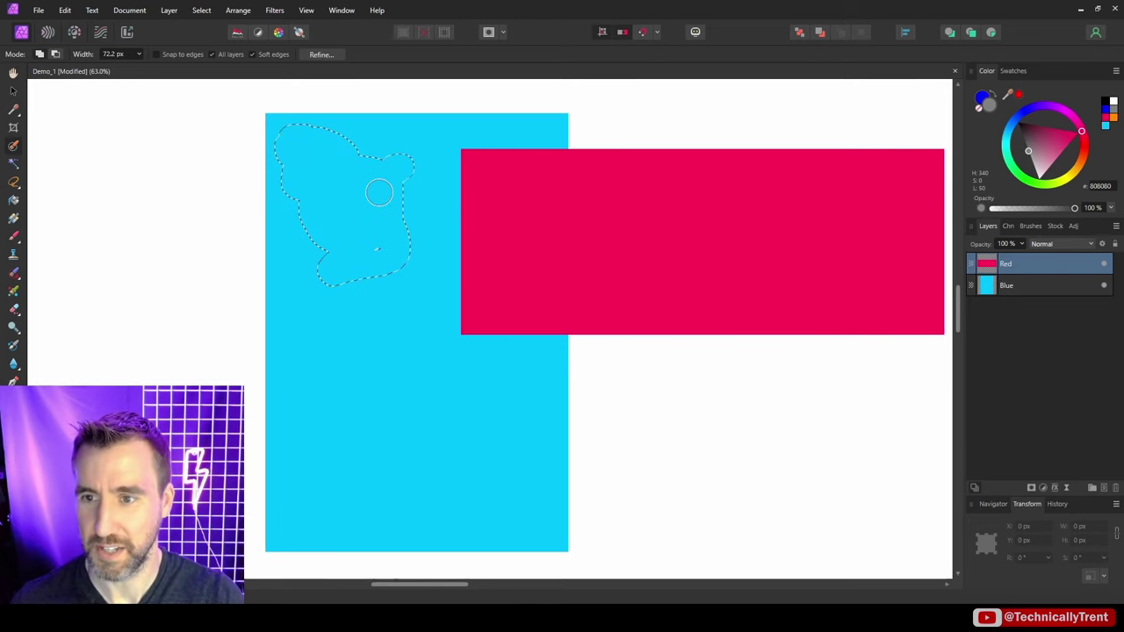
Deselect and paint a new selection beside the red rectangle down to the blue one's bottom
{"action": "key", "text": "ctrl+d"}
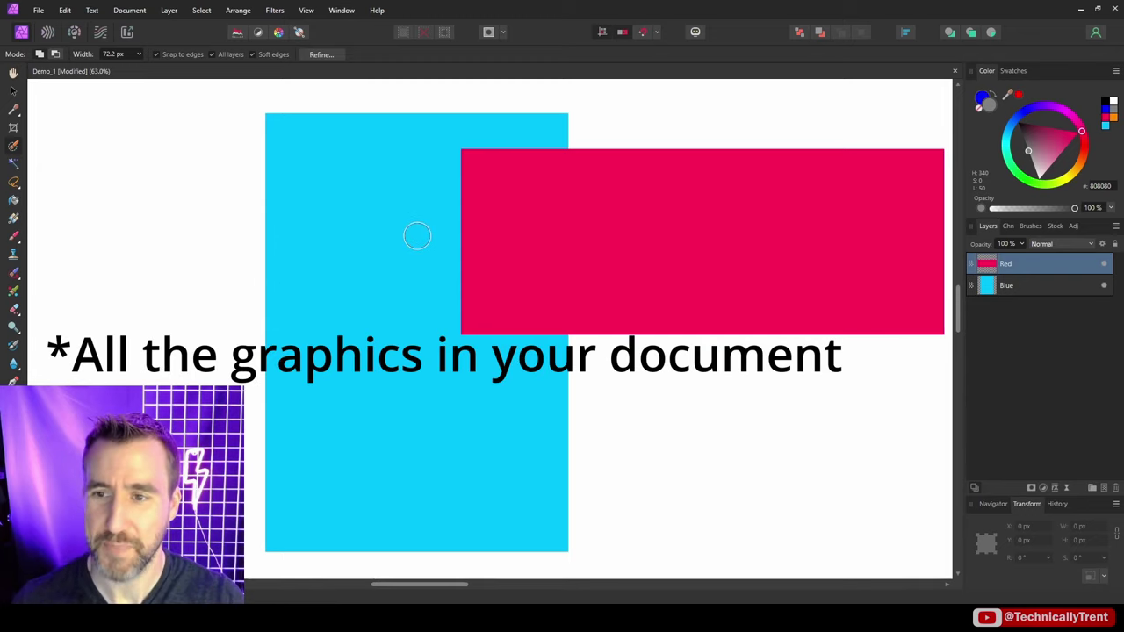
{"action": "left_click_drag", "start_coordinate": [426, 207], "coordinate": [425, 257]}
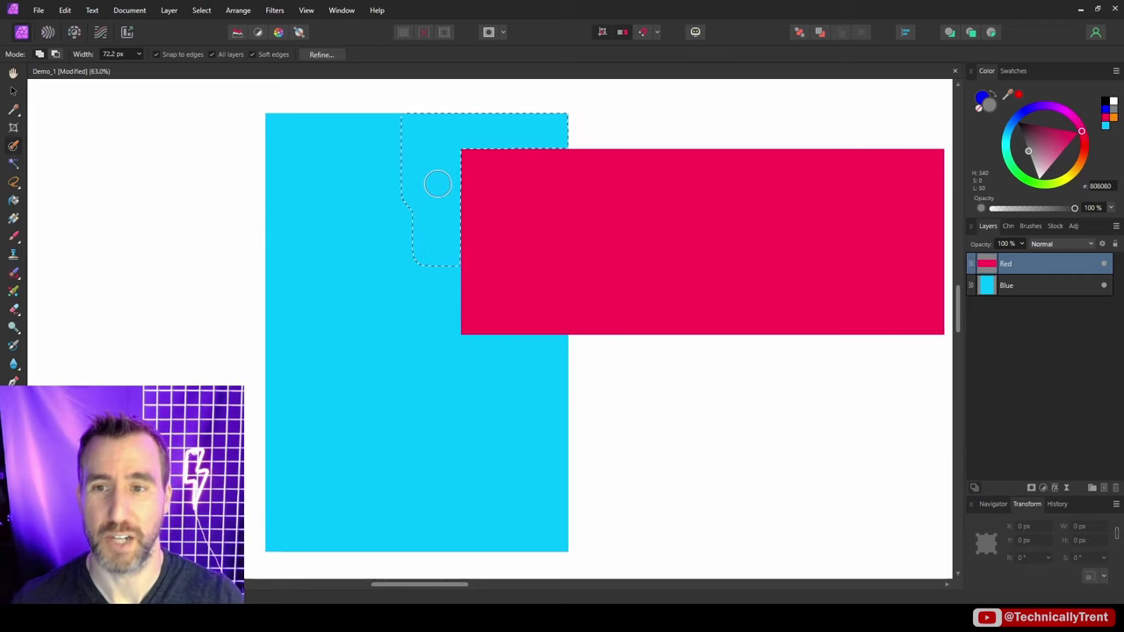
{"action": "left_click_drag", "start_coordinate": [431, 181], "coordinate": [474, 558]}
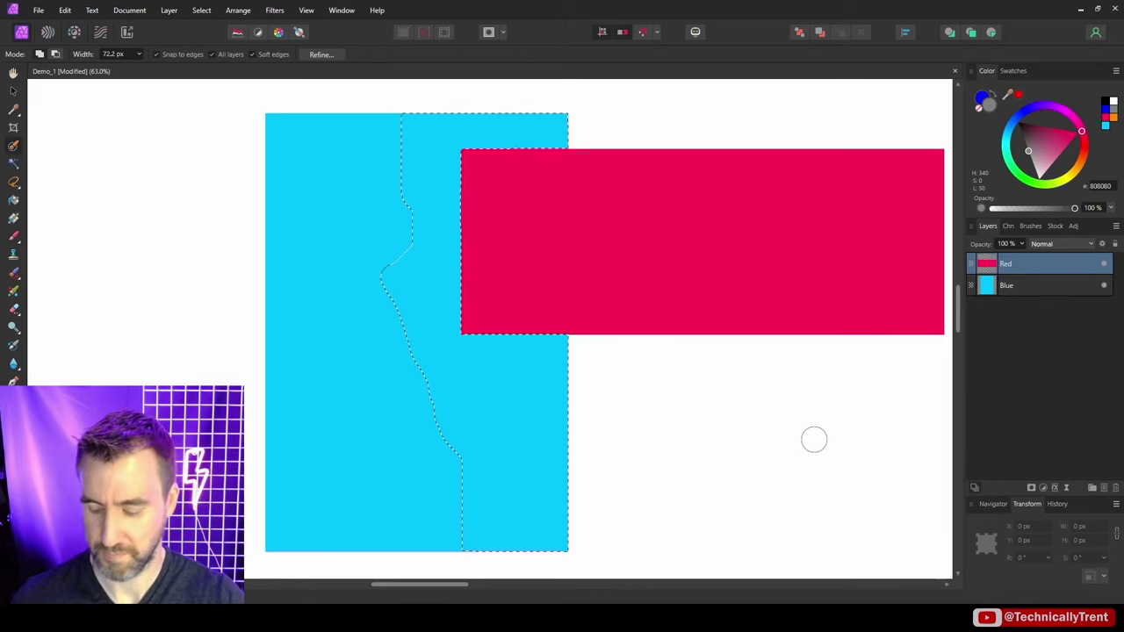
Deselect, choose the Blue layer, and paint a selection with All layers on, extending over the red rectangle
{"action": "key", "text": "ctrl+d"}
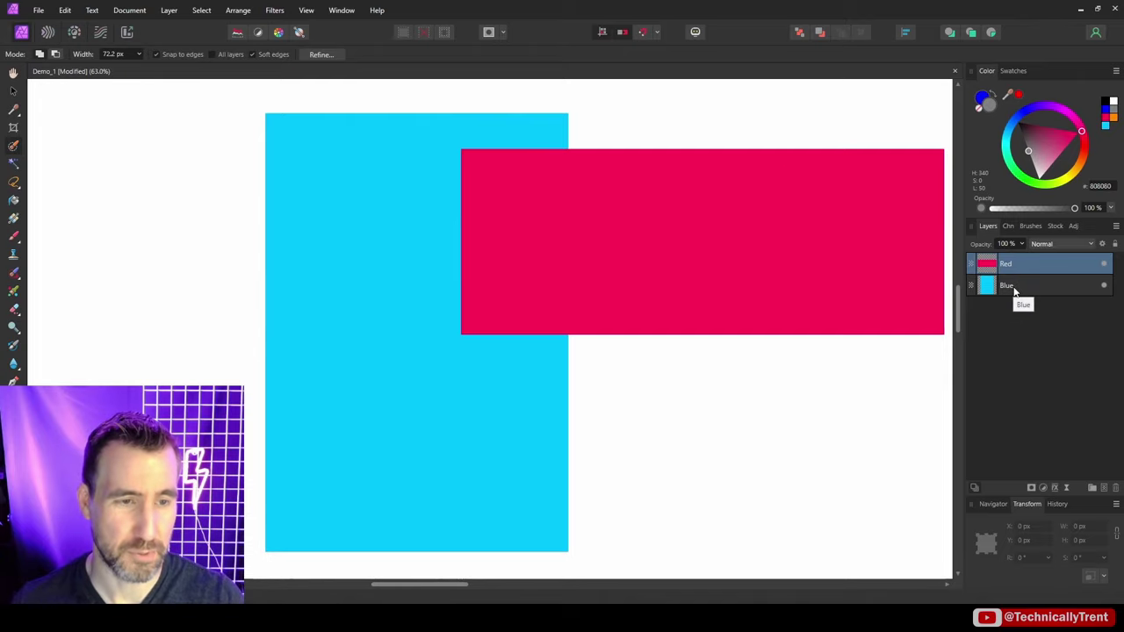
{"action": "left_click", "coordinate": [1012, 286]}
{"action": "mouse_move", "coordinate": [346, 131]}
{"action": "left_mouse_down"}
{"action": "mouse_move", "coordinate": [526, 248]}
{"action": "mouse_move", "coordinate": [482, 184]}
{"action": "mouse_move", "coordinate": [444, 276]}
{"action": "mouse_move", "coordinate": [512, 324]}
{"action": "mouse_move", "coordinate": [524, 386]}
{"action": "mouse_move", "coordinate": [518, 503]}
{"action": "mouse_move", "coordinate": [406, 401]}
{"action": "mouse_move", "coordinate": [482, 454]}
{"action": "mouse_move", "coordinate": [412, 472]}
{"action": "mouse_move", "coordinate": [408, 488]}
{"action": "left_mouse_up"}
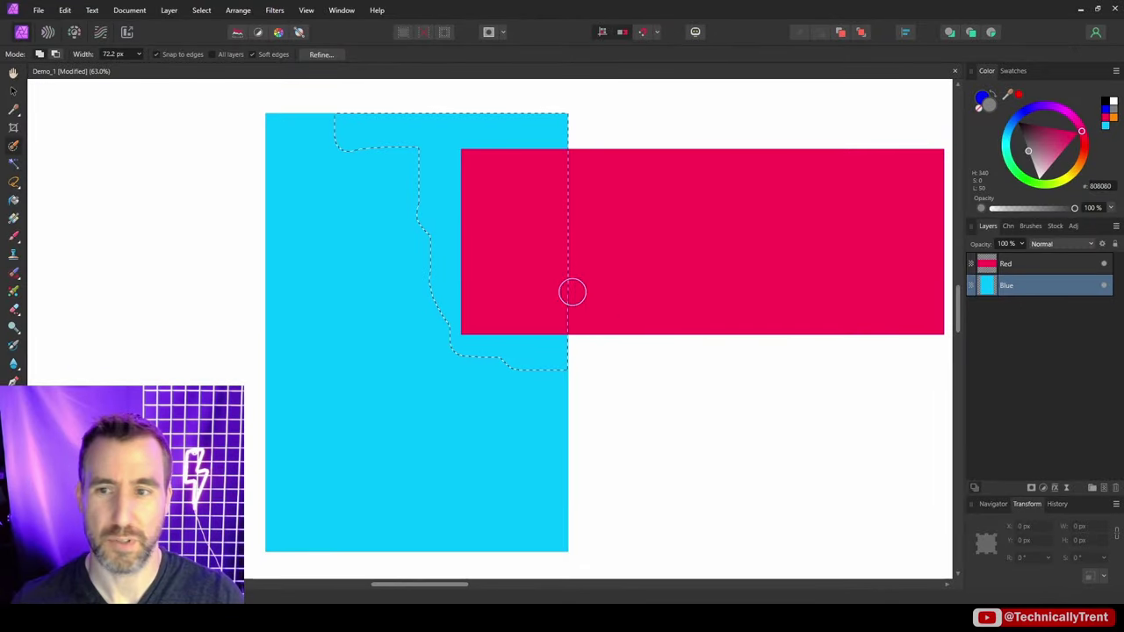
{"action": "mouse_move", "coordinate": [476, 263]}
{"action": "left_mouse_down"}
{"action": "mouse_move", "coordinate": [500, 419]}
{"action": "mouse_move", "coordinate": [453, 298]}
{"action": "mouse_move", "coordinate": [379, 221]}
{"action": "mouse_move", "coordinate": [407, 168]}
{"action": "mouse_move", "coordinate": [394, 185]}
{"action": "mouse_move", "coordinate": [212, 79]}
{"action": "left_mouse_up"}
{"action": "left_click", "coordinate": [213, 55]}
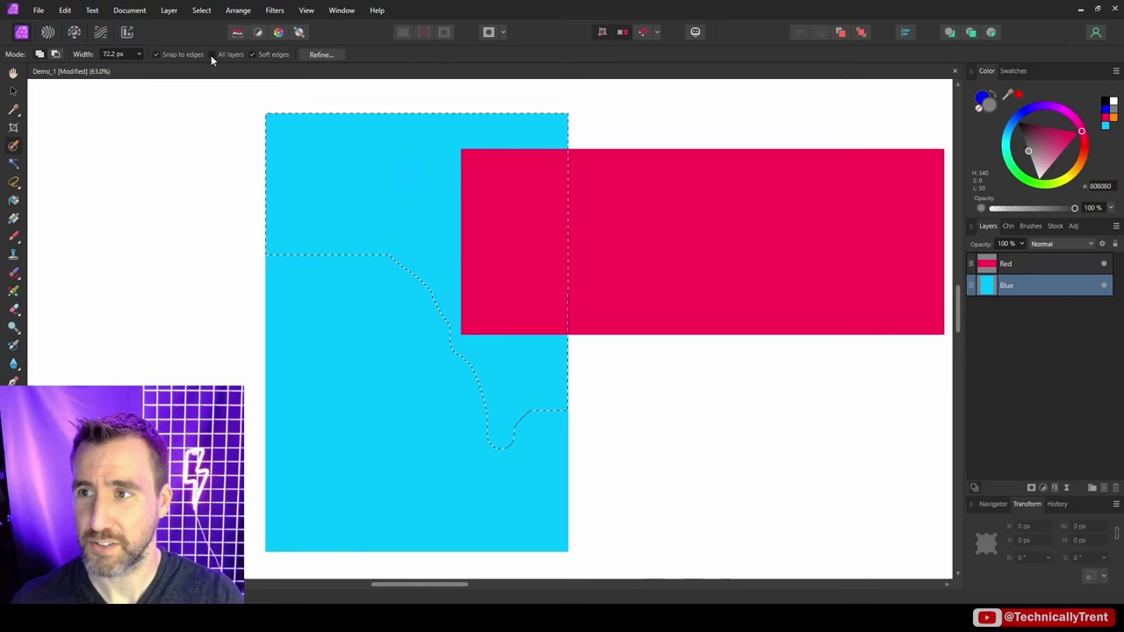
{"action": "mouse_move", "coordinate": [308, 170]}
{"action": "left_mouse_down"}
{"action": "mouse_move", "coordinate": [505, 225]}
{"action": "mouse_move", "coordinate": [598, 228]}
{"action": "left_mouse_up"}
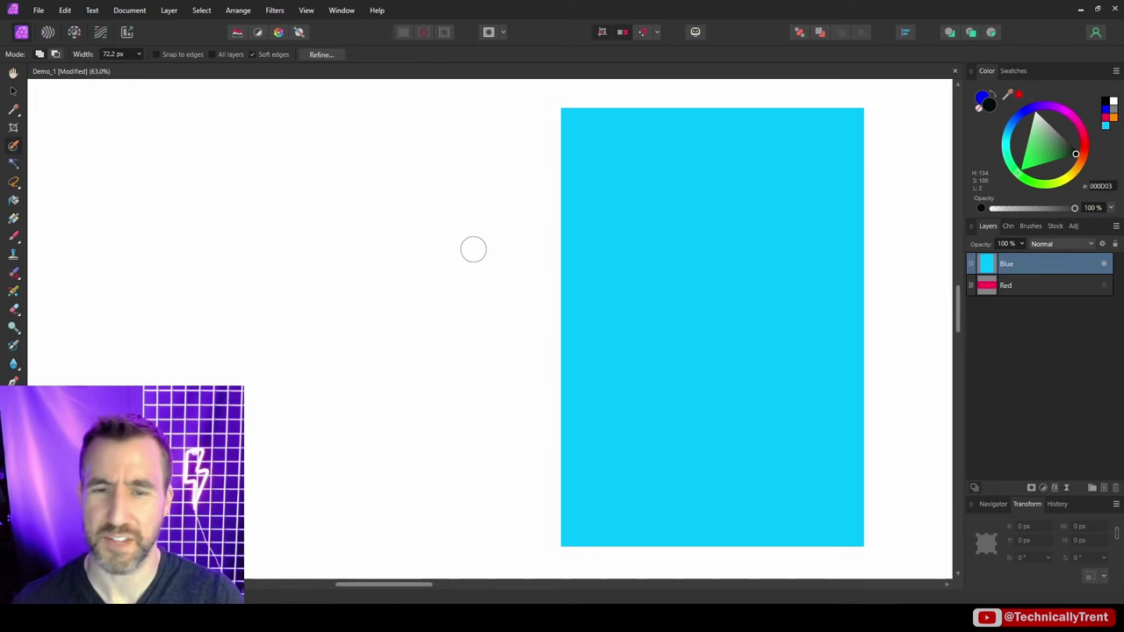
Enlarge the blob selection and set up a blue Paint Brush at about 129.5 px
{"action": "scroll", "coordinate": [673, 191], "scroll_direction": "up", "scroll_amount": 1}
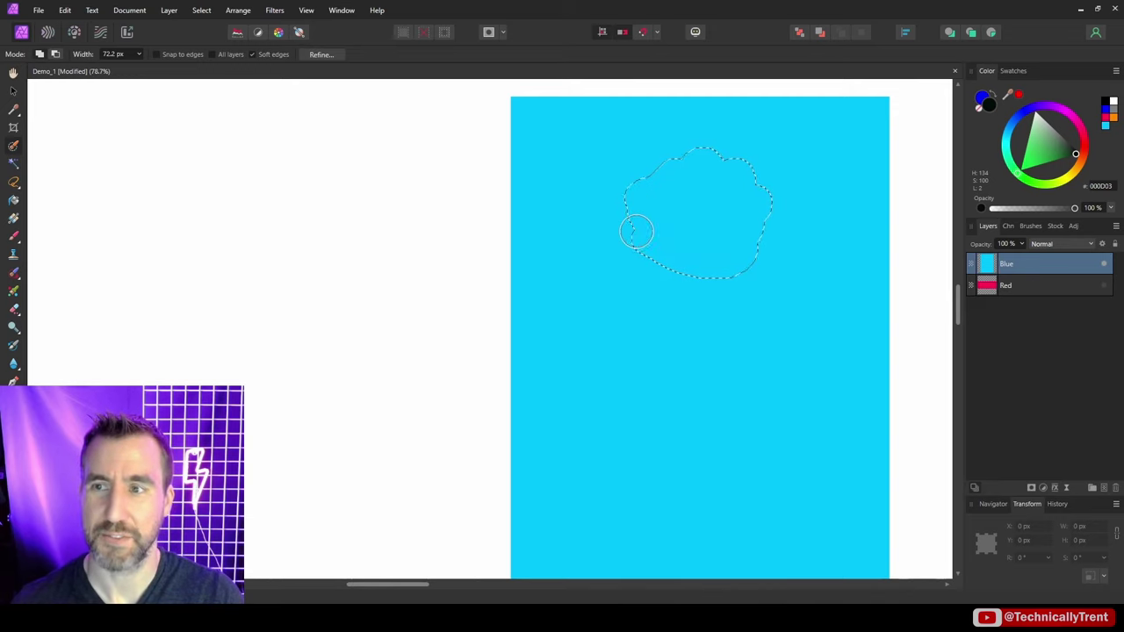
{"action": "mouse_move", "coordinate": [625, 202]}
{"action": "left_mouse_down"}
{"action": "mouse_move", "coordinate": [666, 263]}
{"action": "mouse_move", "coordinate": [715, 268]}
{"action": "left_mouse_up"}
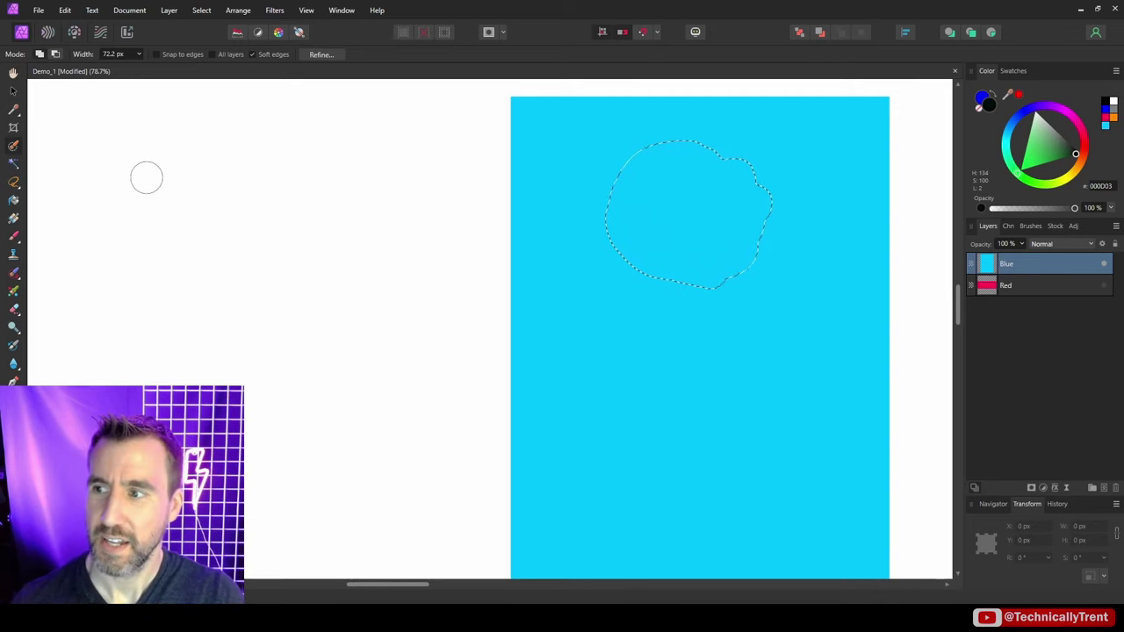
{"action": "left_click", "coordinate": [15, 237]}
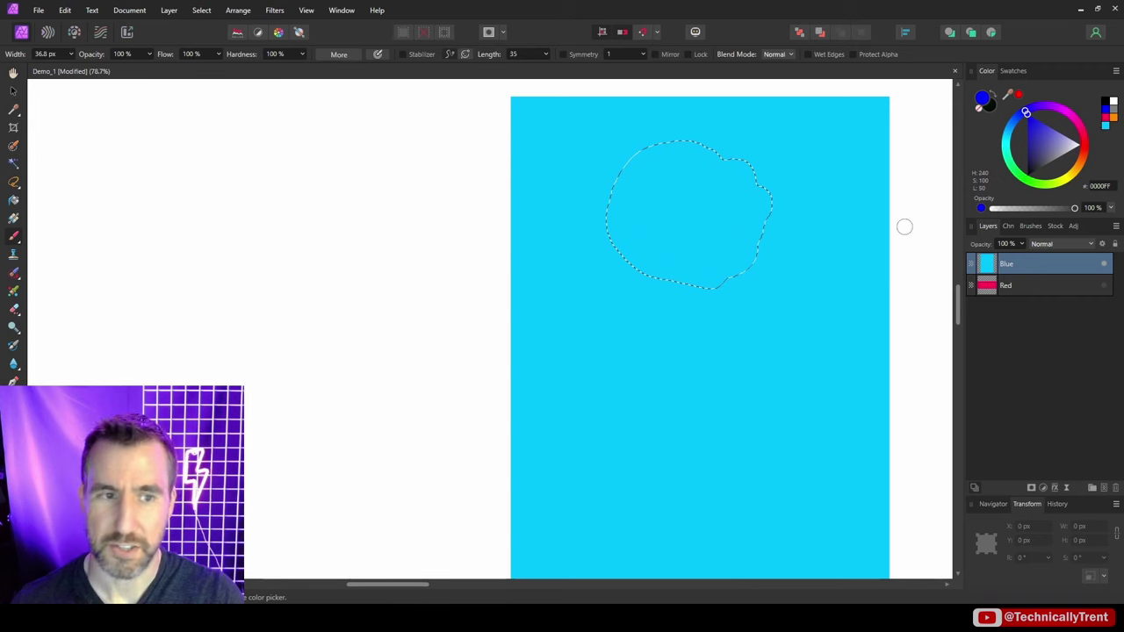
{"action": "left_click", "coordinate": [1030, 226]}
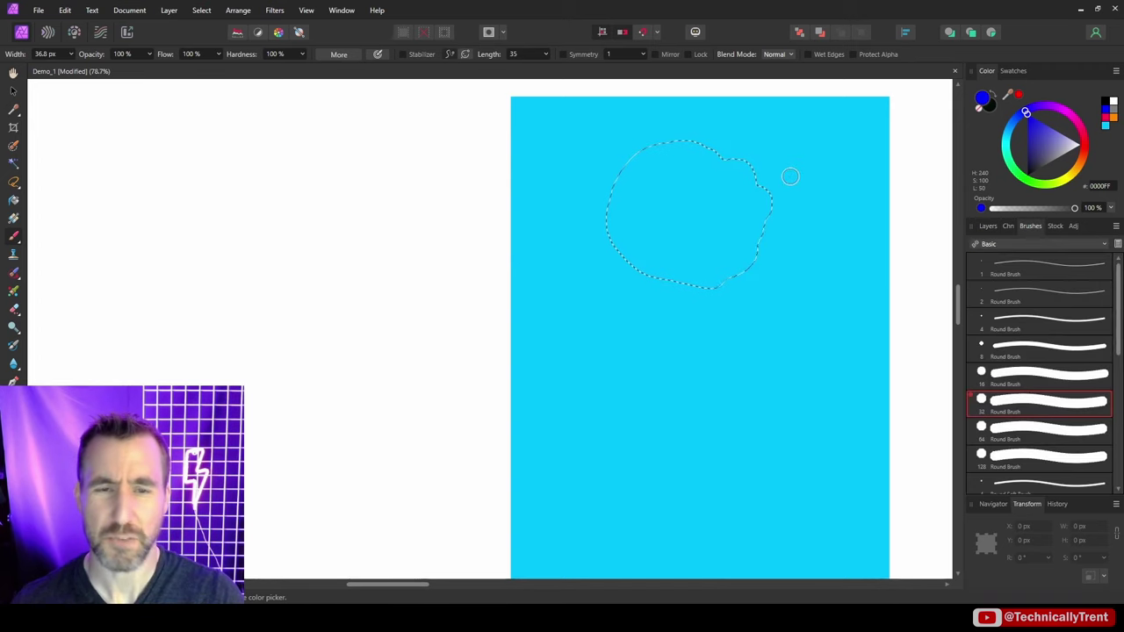
{"action": "mouse_move", "coordinate": [698, 189]}
{"action": "left_mouse_down"}
{"action": "mouse_move", "coordinate": [716, 190]}
{"action": "mouse_move", "coordinate": [634, 170]}
{"action": "mouse_move", "coordinate": [708, 201]}
{"action": "mouse_move", "coordinate": [755, 294]}
{"action": "left_mouse_up"}
Dab a blue dot beside the blob, then fill the enlarged lower selection with blue at 67.6 px
{"action": "key", "text": "ctrl+d"}
{"action": "left_click", "coordinate": [846, 271]}
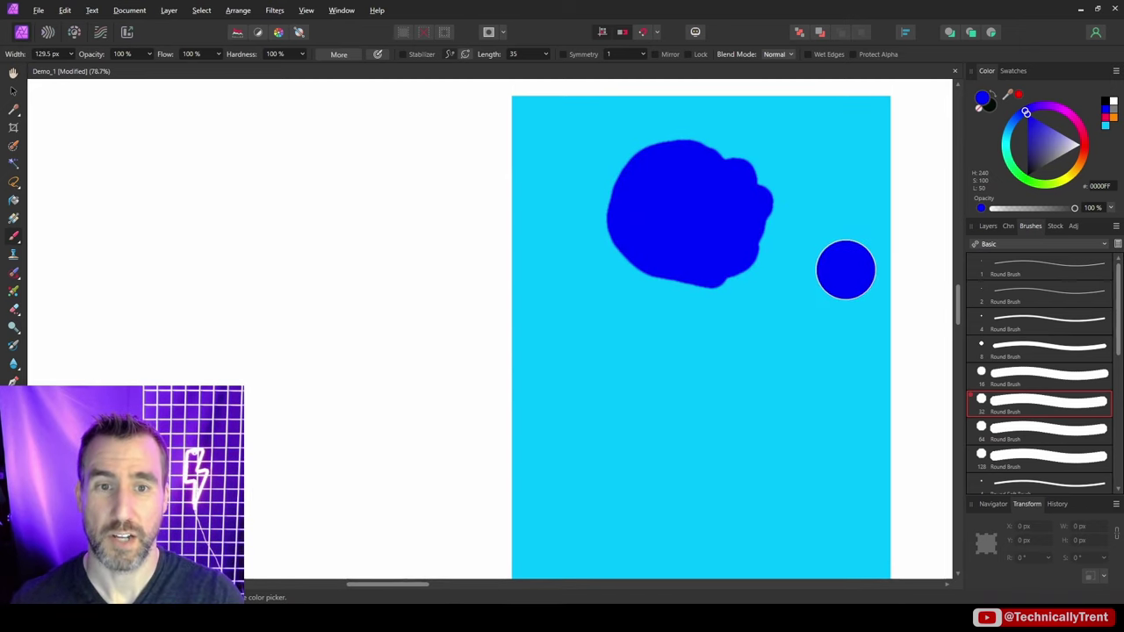
{"action": "scroll", "coordinate": [845, 273], "scroll_direction": "up", "scroll_amount": 5}
{"action": "mouse_move", "coordinate": [841, 278]}
{"action": "left_mouse_down"}
{"action": "mouse_move", "coordinate": [808, 313]}
{"action": "mouse_move", "coordinate": [820, 301]}
{"action": "mouse_move", "coordinate": [752, 263]}
{"action": "left_mouse_up"}
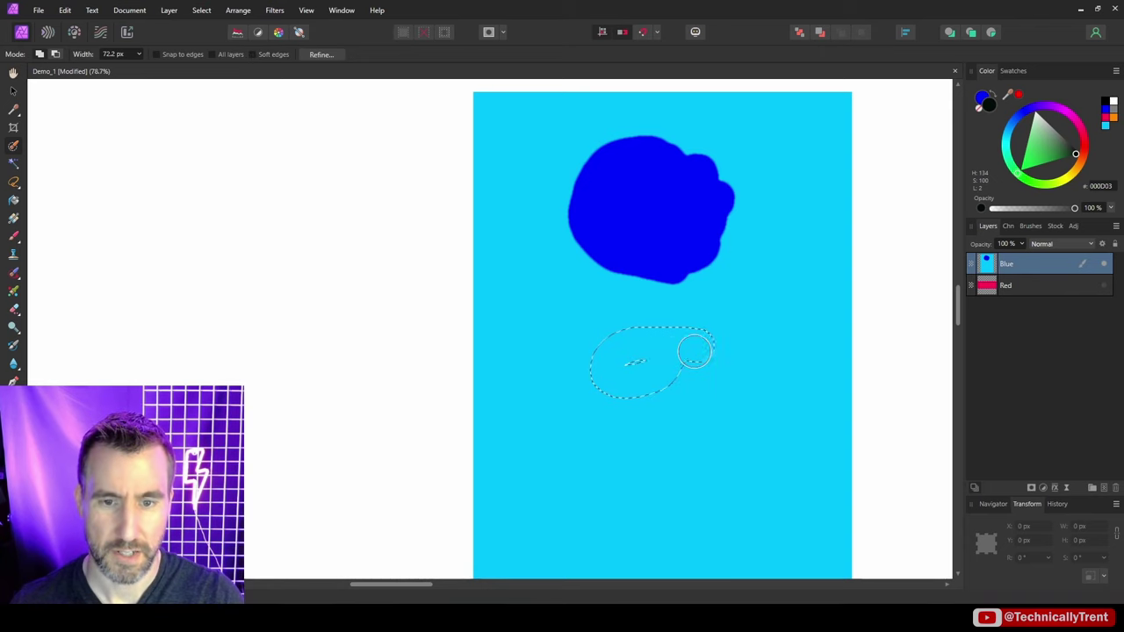
{"action": "left_click_drag", "start_coordinate": [647, 393], "coordinate": [579, 327]}
{"action": "key", "text": "b"}
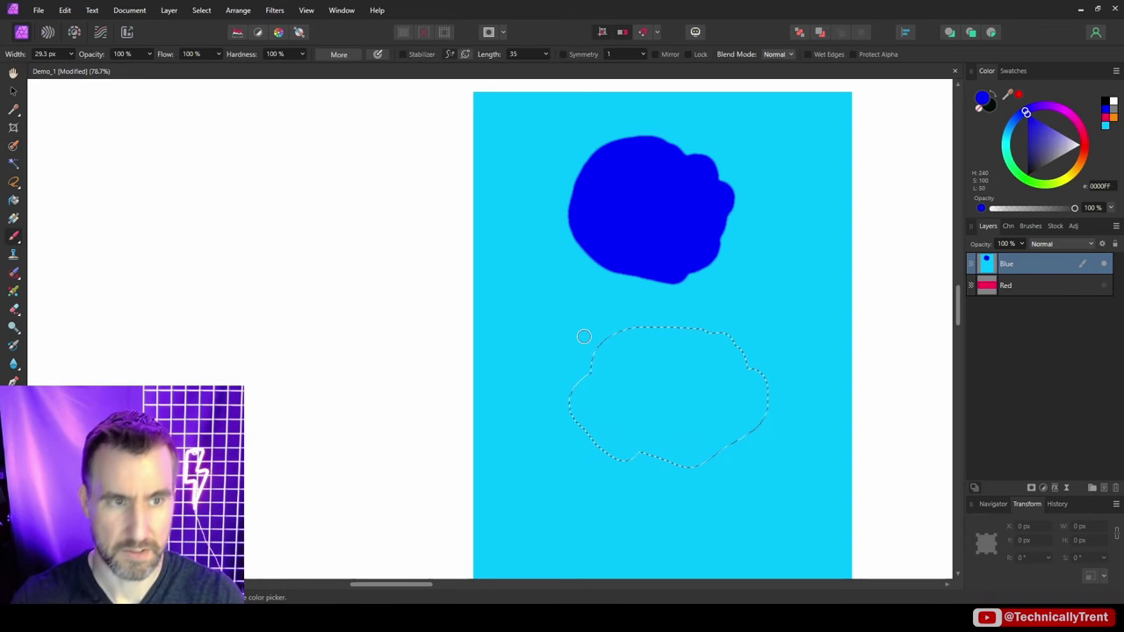
{"action": "mouse_move", "coordinate": [728, 318]}
{"action": "left_mouse_down"}
{"action": "mouse_move", "coordinate": [835, 352]}
{"action": "mouse_move", "coordinate": [808, 392]}
{"action": "mouse_move", "coordinate": [608, 453]}
{"action": "mouse_move", "coordinate": [592, 416]}
{"action": "mouse_move", "coordinate": [745, 409]}
{"action": "mouse_move", "coordinate": [728, 321]}
{"action": "left_mouse_up"}
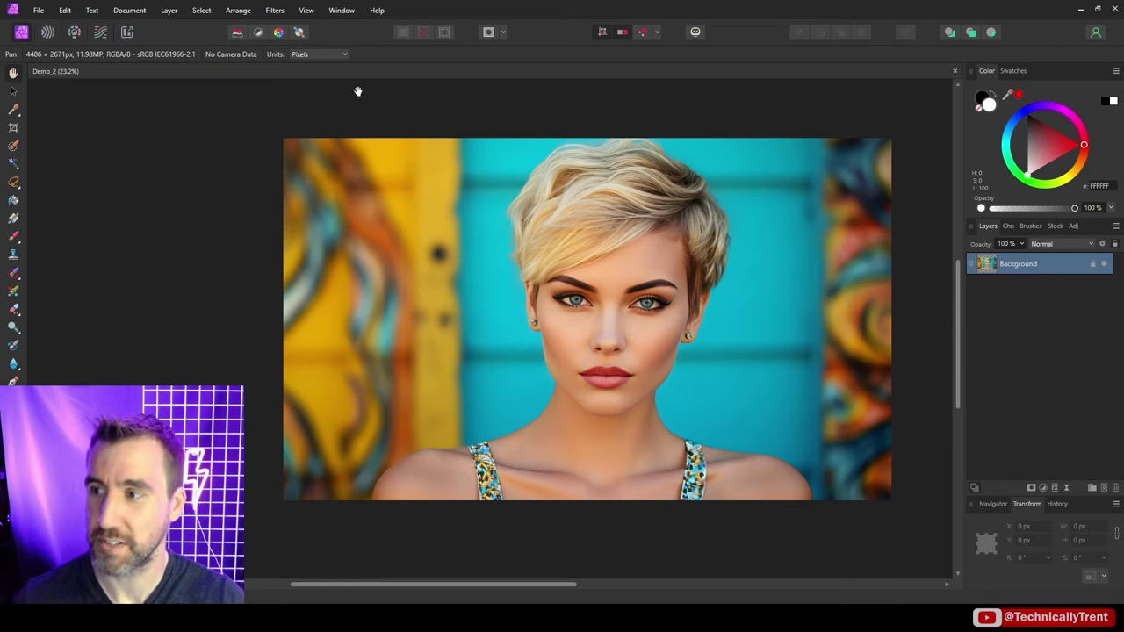
Set the Selection Brush to 220.8 px with Soft edges and brush over the woman's hair and cheek
{"action": "left_click", "coordinate": [12, 148]}
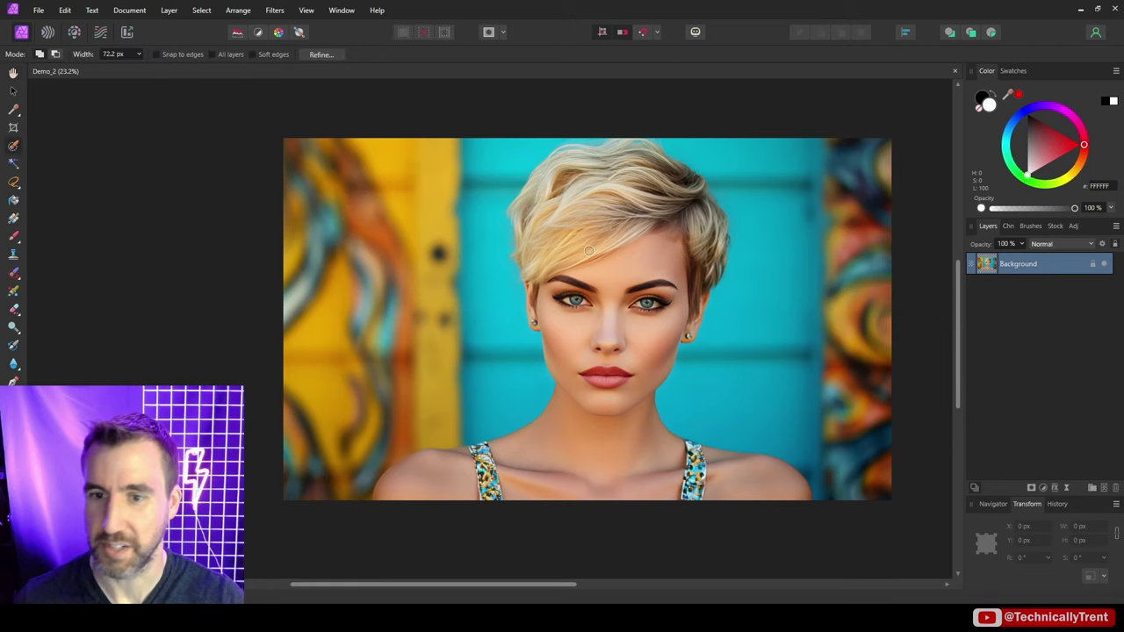
{"action": "key", "text": "bracketright"}
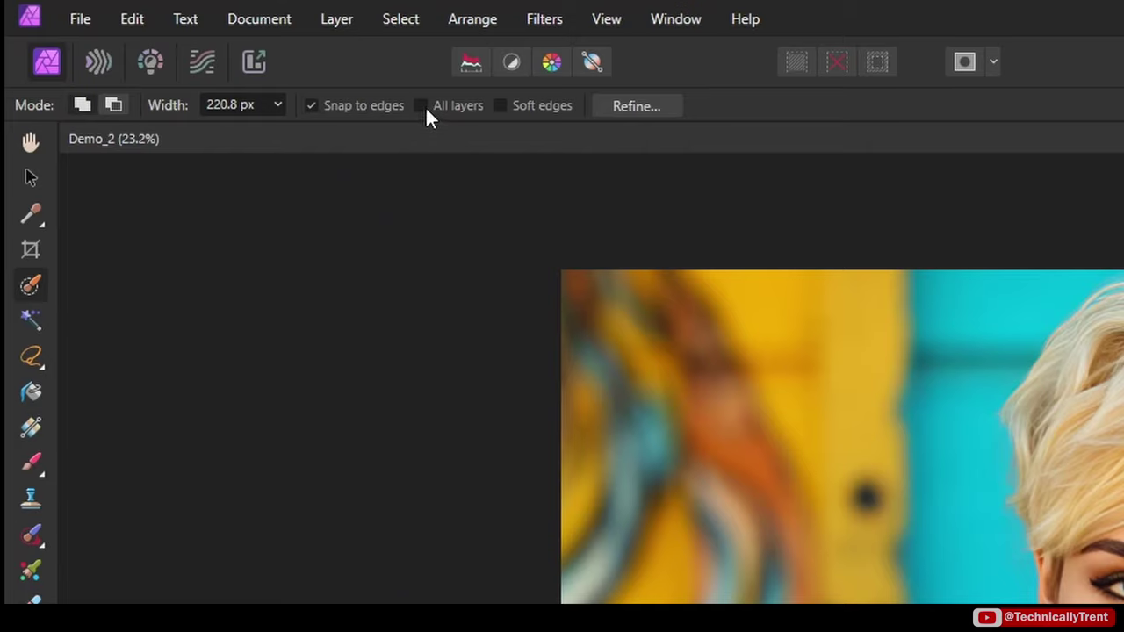
{"action": "left_click", "coordinate": [499, 105]}
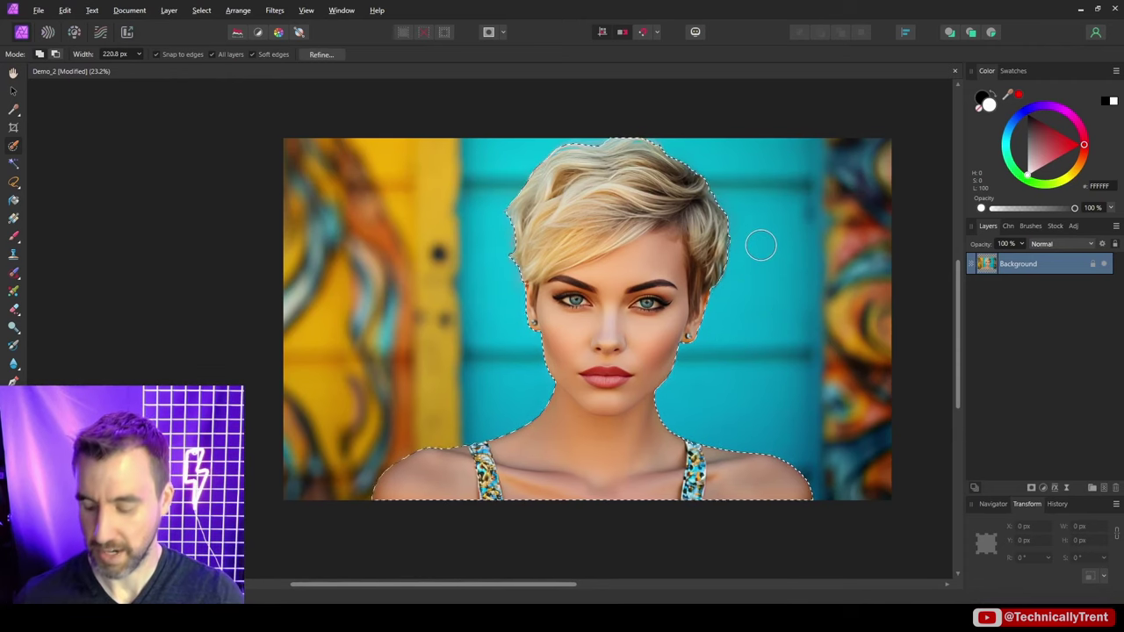
{"action": "mouse_move", "coordinate": [743, 228]}
{"action": "left_mouse_down"}
{"action": "mouse_move", "coordinate": [715, 234]}
{"action": "mouse_move", "coordinate": [702, 271]}
{"action": "left_mouse_up"}
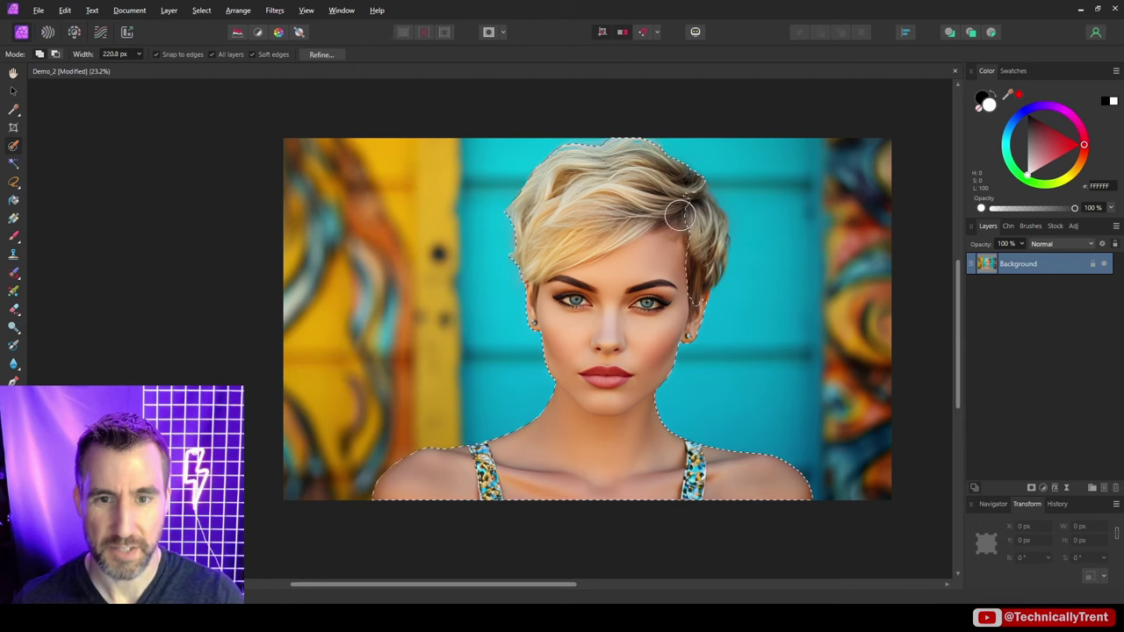
{"action": "mouse_move", "coordinate": [681, 214]}
{"action": "left_mouse_down"}
{"action": "mouse_move", "coordinate": [663, 279]}
{"action": "mouse_move", "coordinate": [692, 262]}
{"action": "mouse_move", "coordinate": [706, 328]}
{"action": "left_mouse_up"}
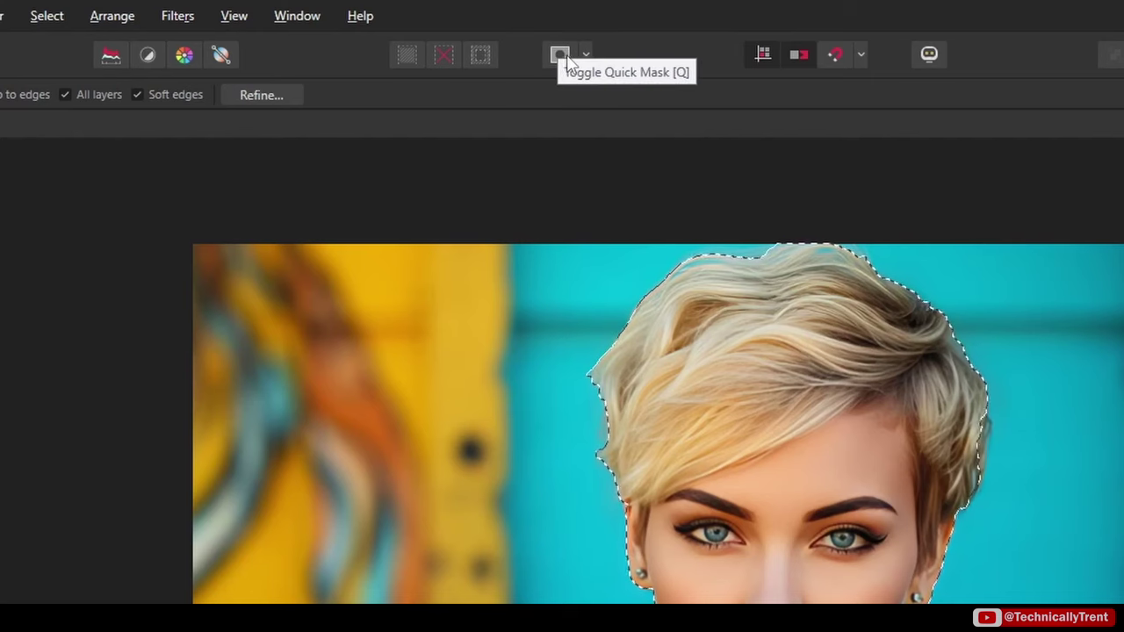
Turn on Quick Mask and try the Black, White and Transparent mask displays, settling on Black
{"action": "left_click", "coordinate": [562, 56]}
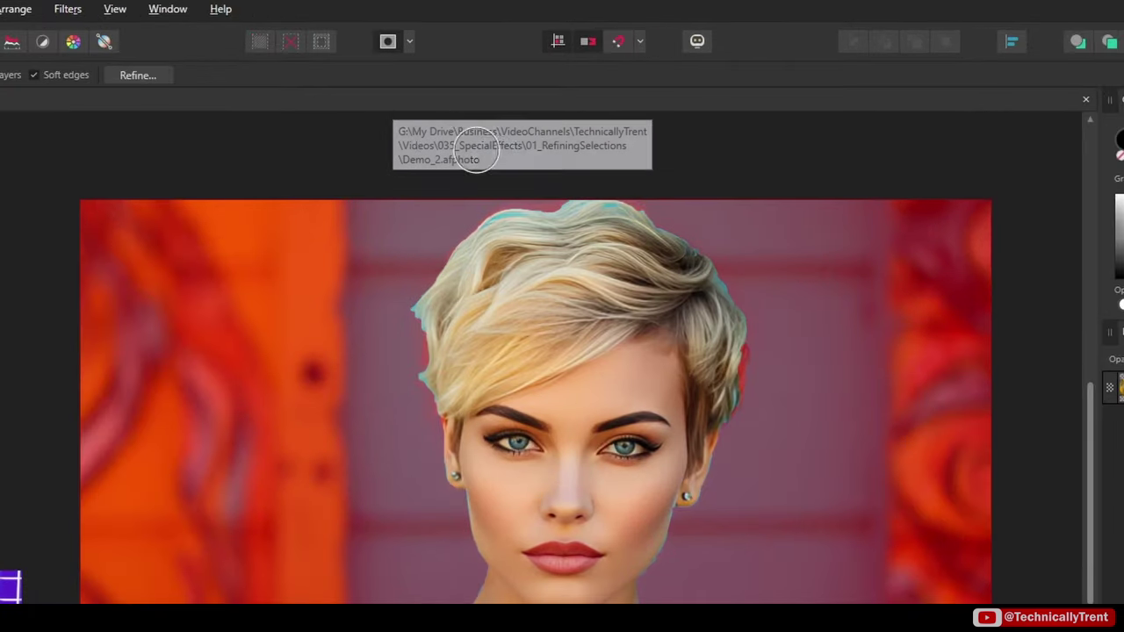
{"action": "left_click", "coordinate": [410, 42]}
{"action": "left_click", "coordinate": [425, 83]}
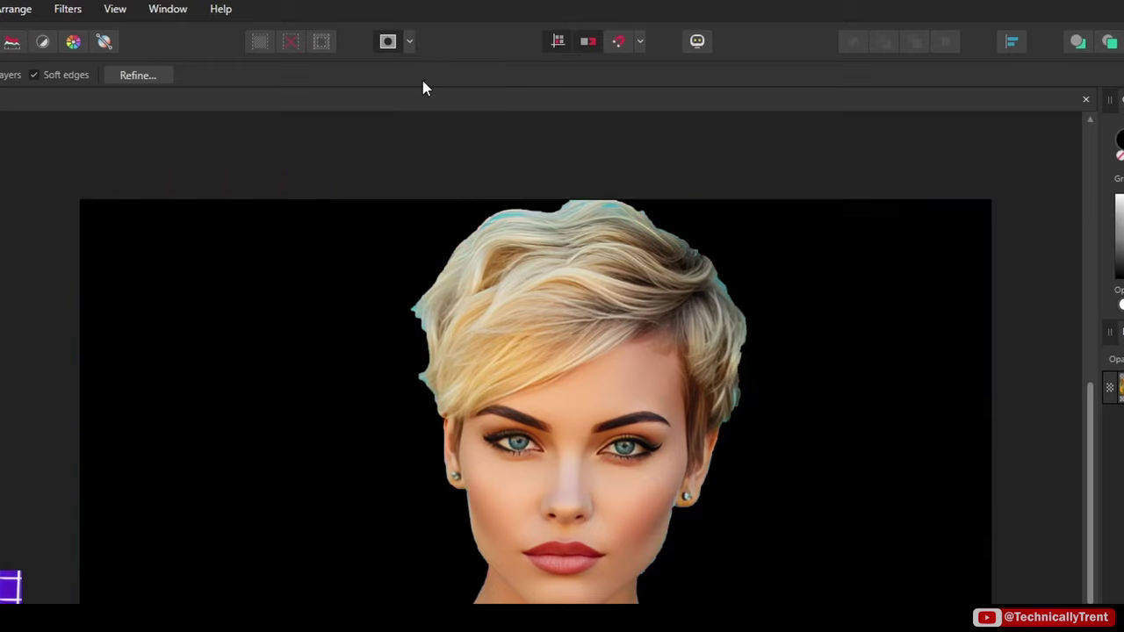
{"action": "left_click", "coordinate": [410, 42]}
{"action": "left_click", "coordinate": [431, 101]}
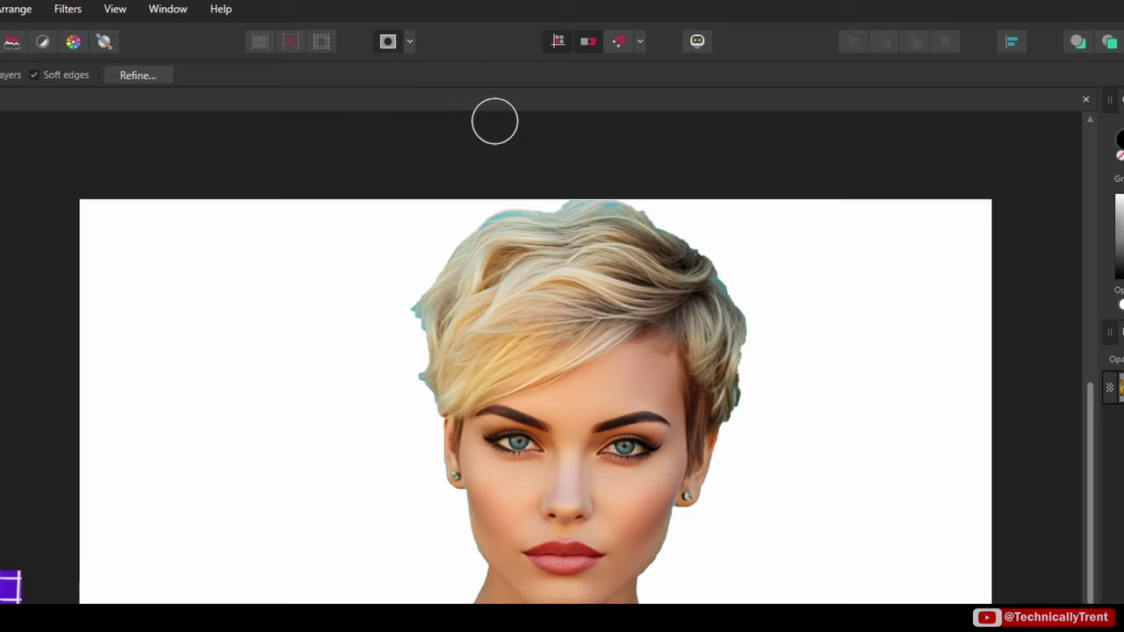
{"action": "left_click", "coordinate": [410, 43]}
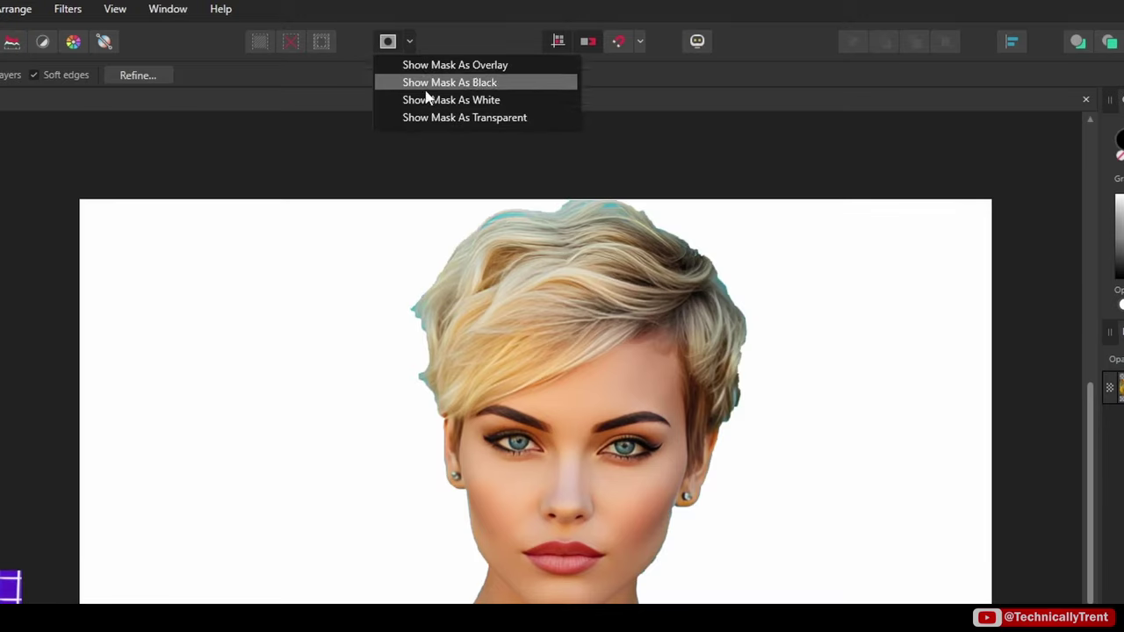
{"action": "left_click", "coordinate": [441, 118]}
{"action": "left_click", "coordinate": [411, 42]}
{"action": "left_click", "coordinate": [425, 82]}
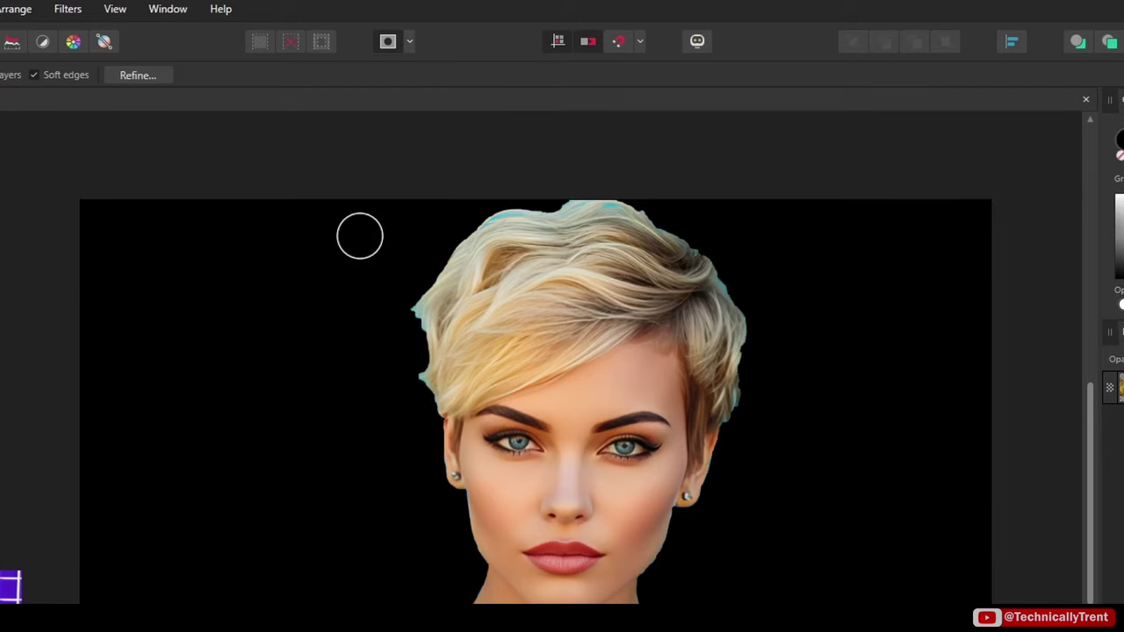
Paint the mask edges to remove then restore the hair edge, ear, cheek and eye
{"action": "scroll", "coordinate": [419, 439], "scroll_direction": "up", "scroll_amount": 3}
{"action": "mouse_move", "coordinate": [440, 377]}
{"action": "left_mouse_down"}
{"action": "mouse_move", "coordinate": [480, 413]}
{"action": "mouse_move", "coordinate": [489, 442]}
{"action": "mouse_move", "coordinate": [480, 483]}
{"action": "mouse_move", "coordinate": [499, 465]}
{"action": "mouse_move", "coordinate": [502, 398]}
{"action": "mouse_move", "coordinate": [519, 456]}
{"action": "mouse_move", "coordinate": [510, 586]}
{"action": "mouse_move", "coordinate": [538, 440]}
{"action": "mouse_move", "coordinate": [502, 368]}
{"action": "mouse_move", "coordinate": [444, 333]}
{"action": "mouse_move", "coordinate": [404, 267]}
{"action": "mouse_move", "coordinate": [495, 327]}
{"action": "mouse_move", "coordinate": [547, 384]}
{"action": "mouse_move", "coordinate": [562, 446]}
{"action": "mouse_move", "coordinate": [544, 369]}
{"action": "left_mouse_up"}
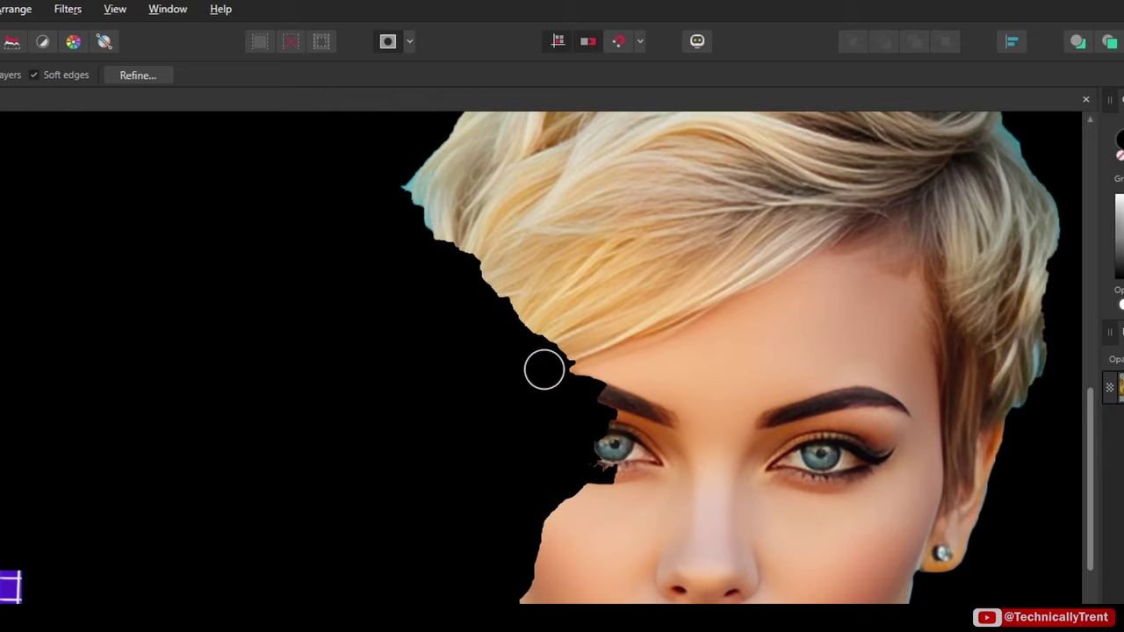
{"action": "scroll", "coordinate": [533, 377], "scroll_direction": "down", "scroll_amount": 5}
{"action": "mouse_move", "coordinate": [566, 432]}
{"action": "left_mouse_down"}
{"action": "mouse_move", "coordinate": [540, 351]}
{"action": "mouse_move", "coordinate": [539, 410]}
{"action": "mouse_move", "coordinate": [502, 319]}
{"action": "mouse_move", "coordinate": [522, 411]}
{"action": "left_mouse_up"}
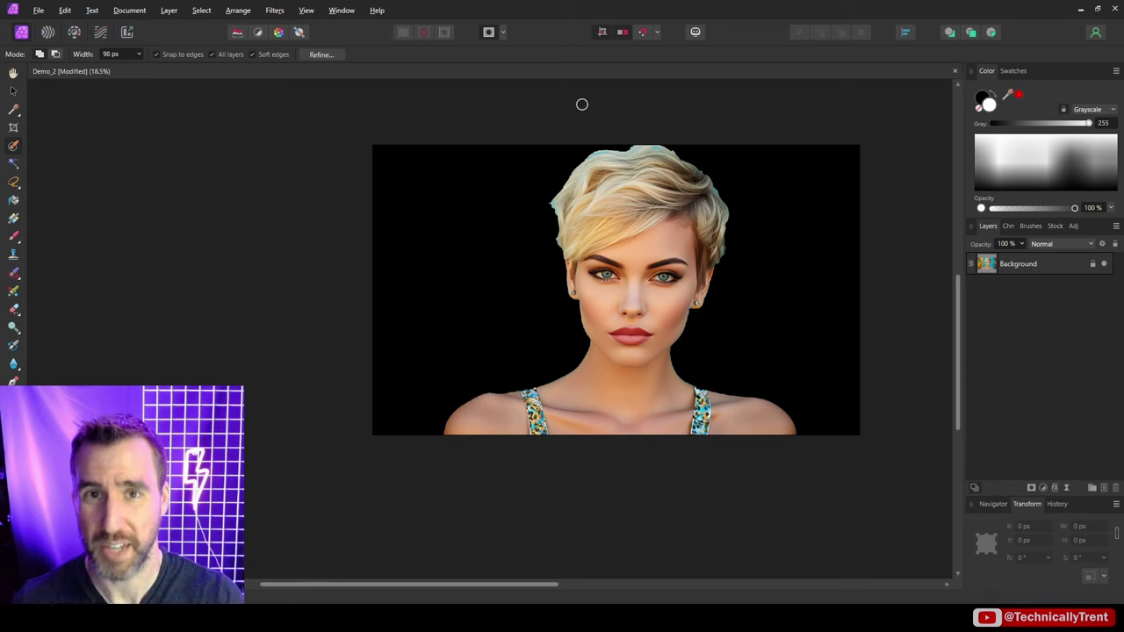
Turn off Quick Mask and open Refine Selection, previewing Black and White matte before returning to Overlay
{"action": "left_click", "coordinate": [488, 32]}
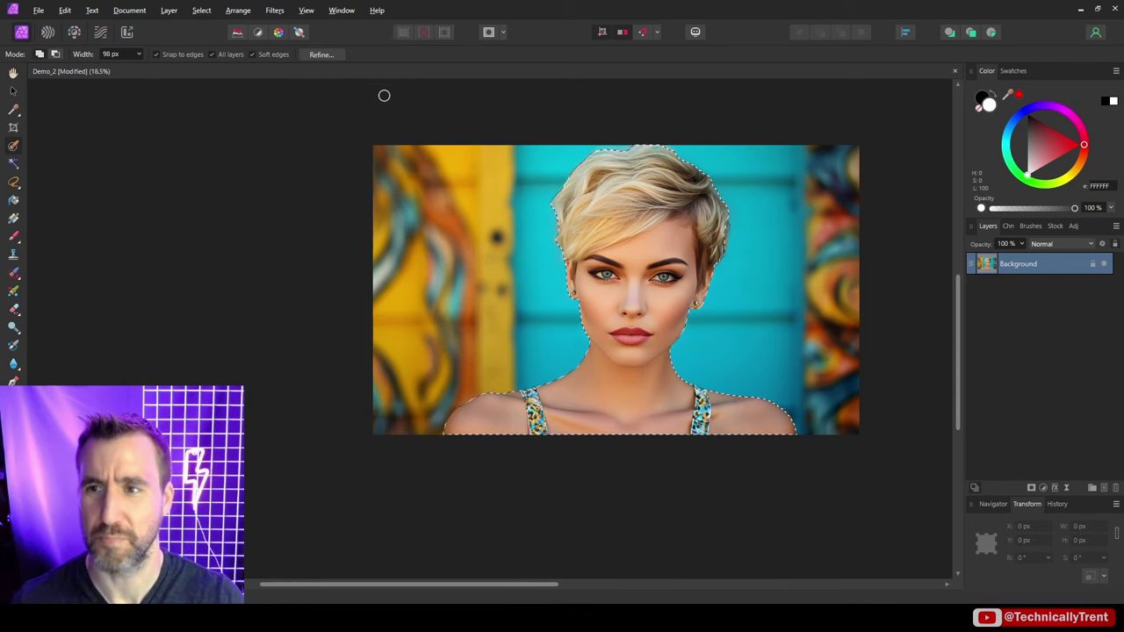
{"action": "left_click", "coordinate": [326, 55]}
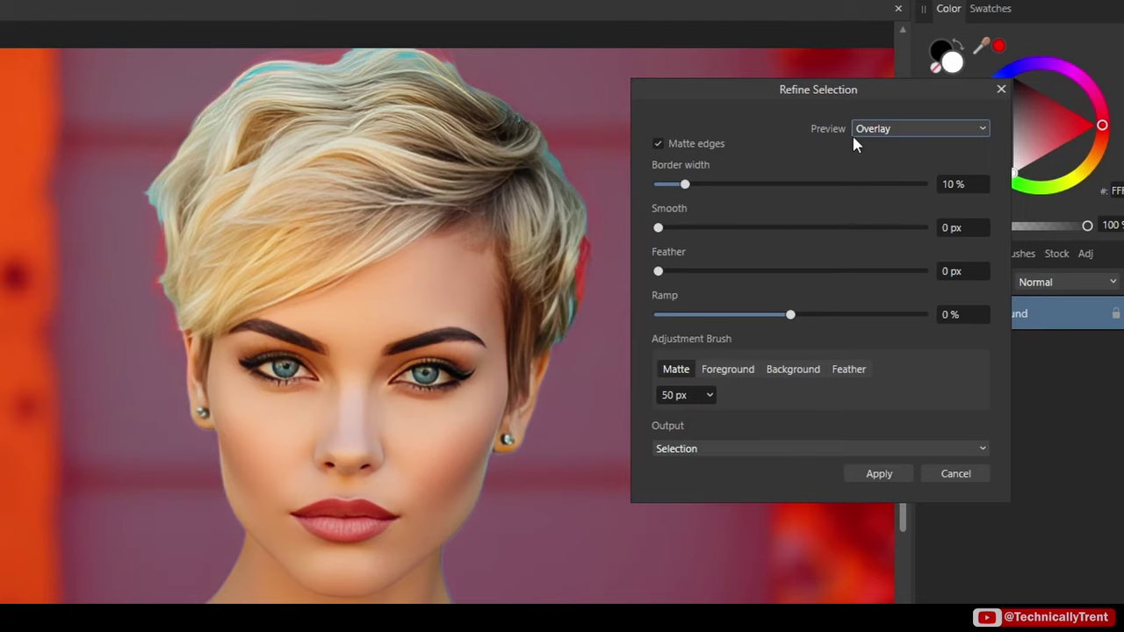
{"action": "left_click", "coordinate": [881, 131]}
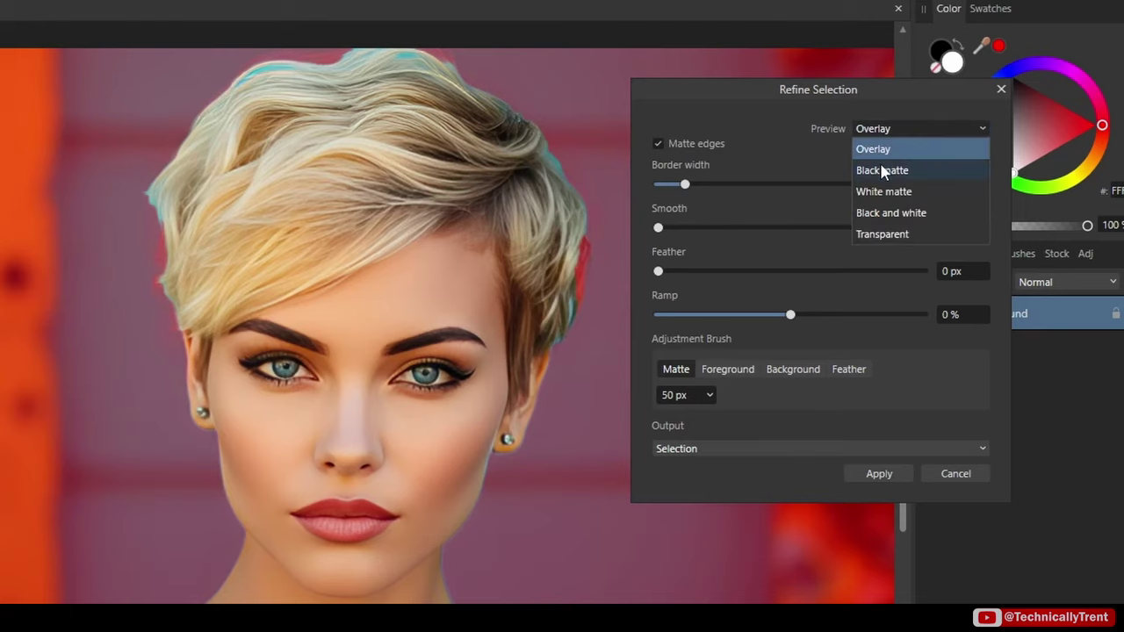
{"action": "left_click", "coordinate": [882, 171]}
{"action": "left_click", "coordinate": [907, 131]}
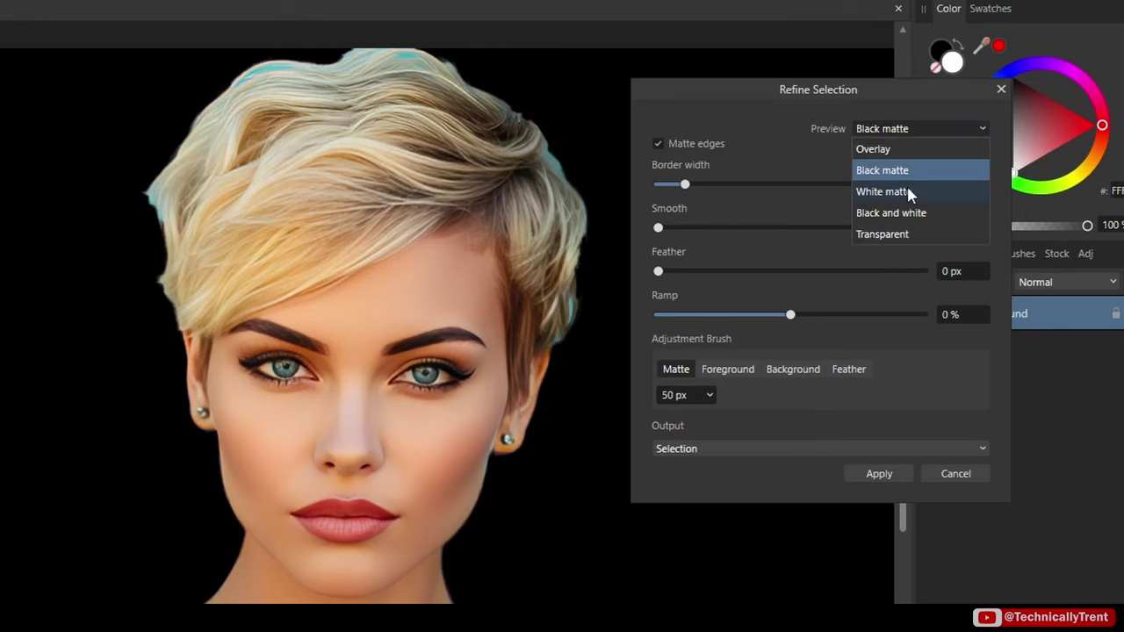
{"action": "left_click", "coordinate": [907, 191]}
{"action": "left_click", "coordinate": [908, 132]}
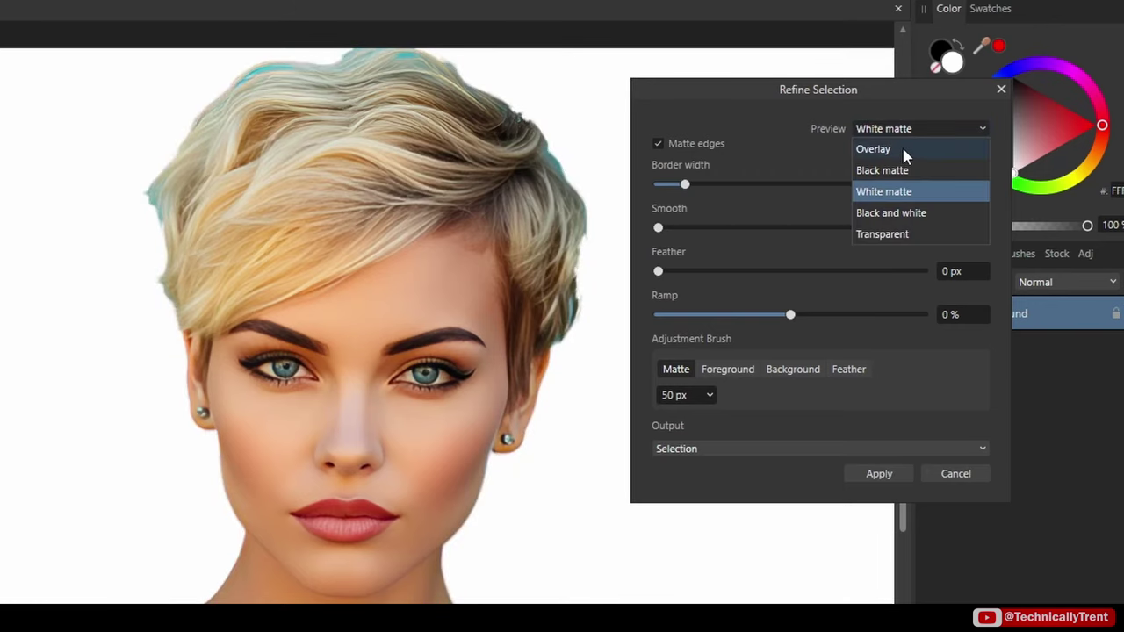
{"action": "left_click", "coordinate": [904, 151]}
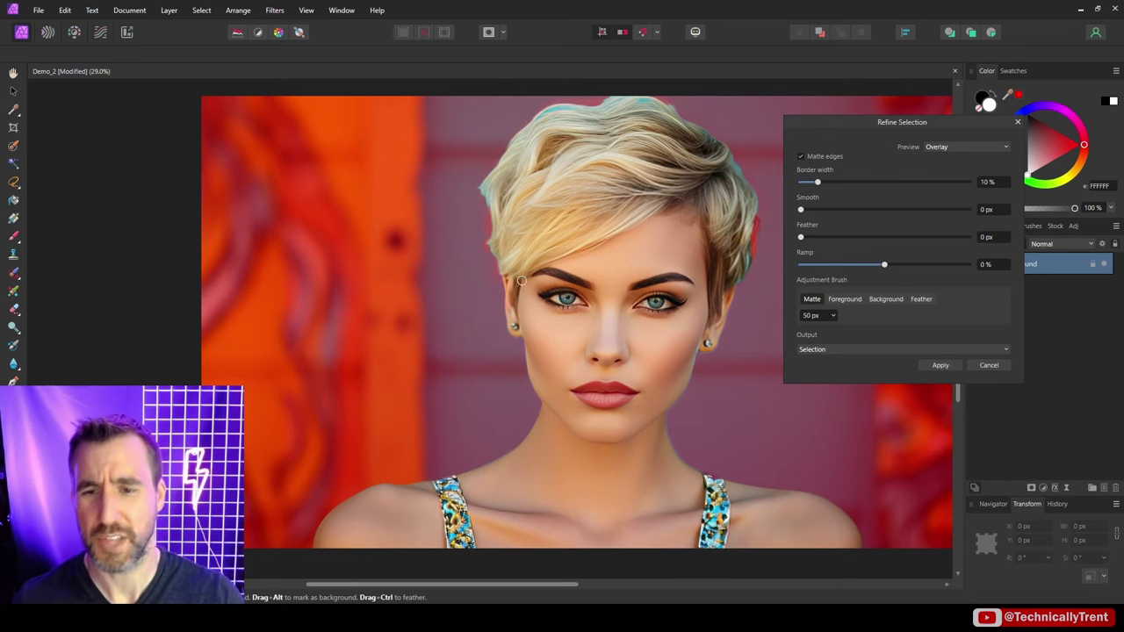
{"action": "scroll", "coordinate": [520, 280], "scroll_direction": "up", "scroll_amount": 5}
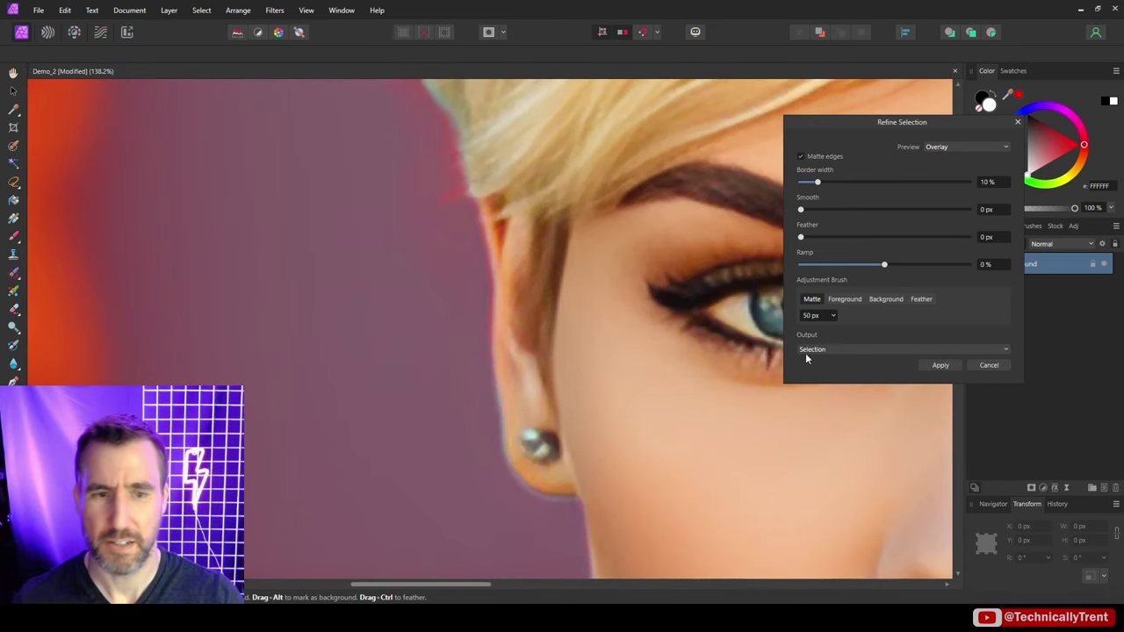
{"action": "left_click", "coordinate": [996, 367]}
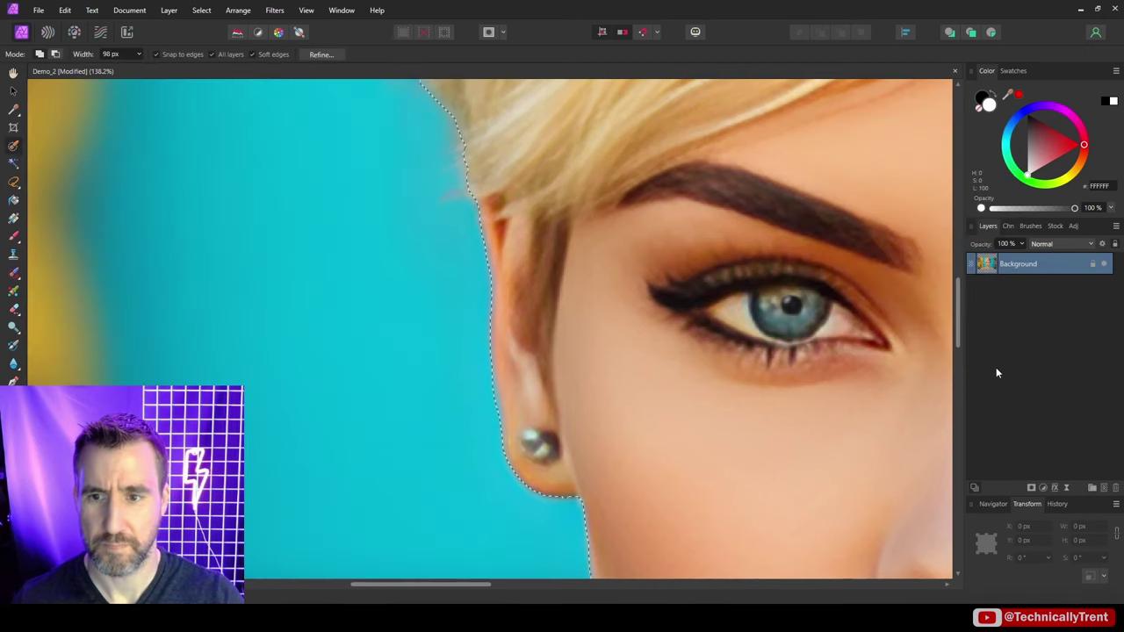
{"action": "left_click", "coordinate": [326, 54]}
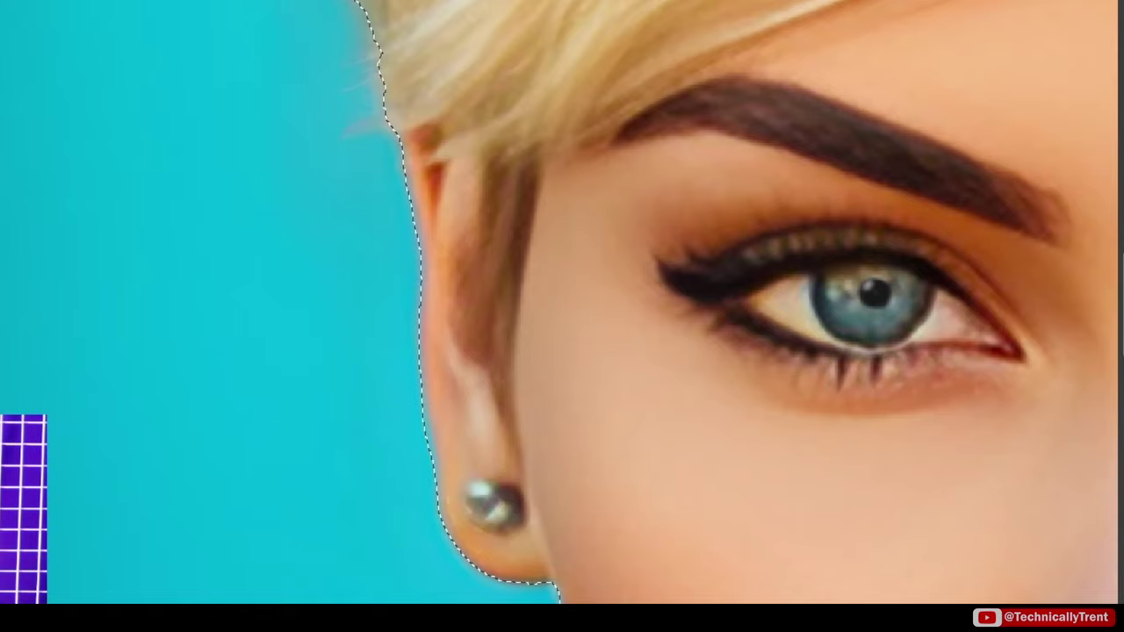
{"action": "key", "text": "ctrl+alt+r"}
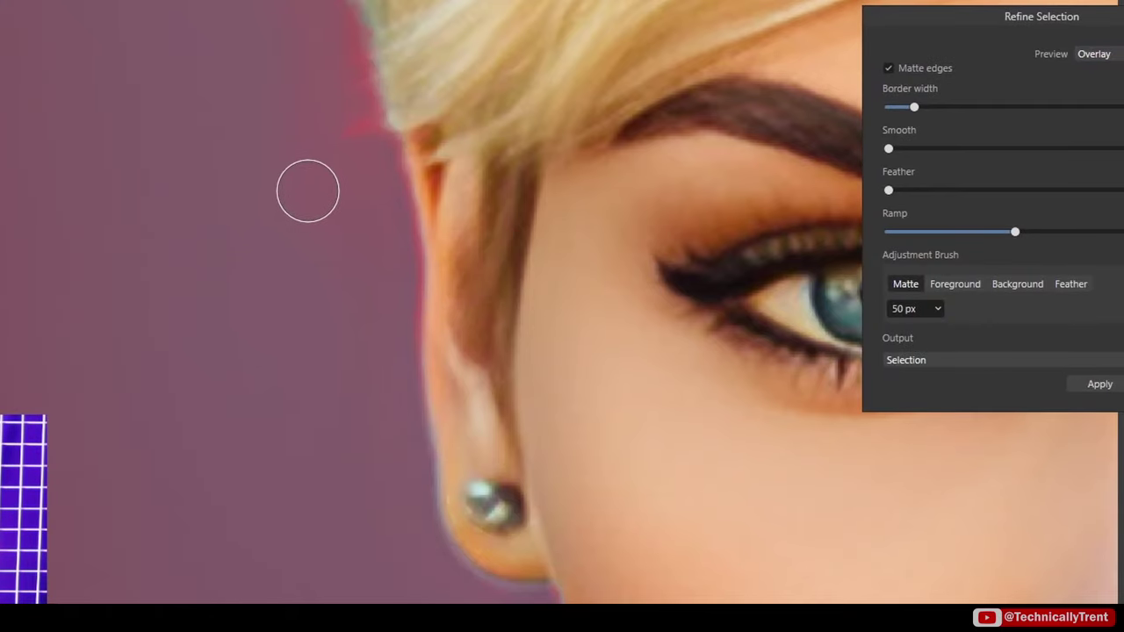
{"action": "scroll", "coordinate": [311, 201], "scroll_direction": "down", "scroll_amount": 3}
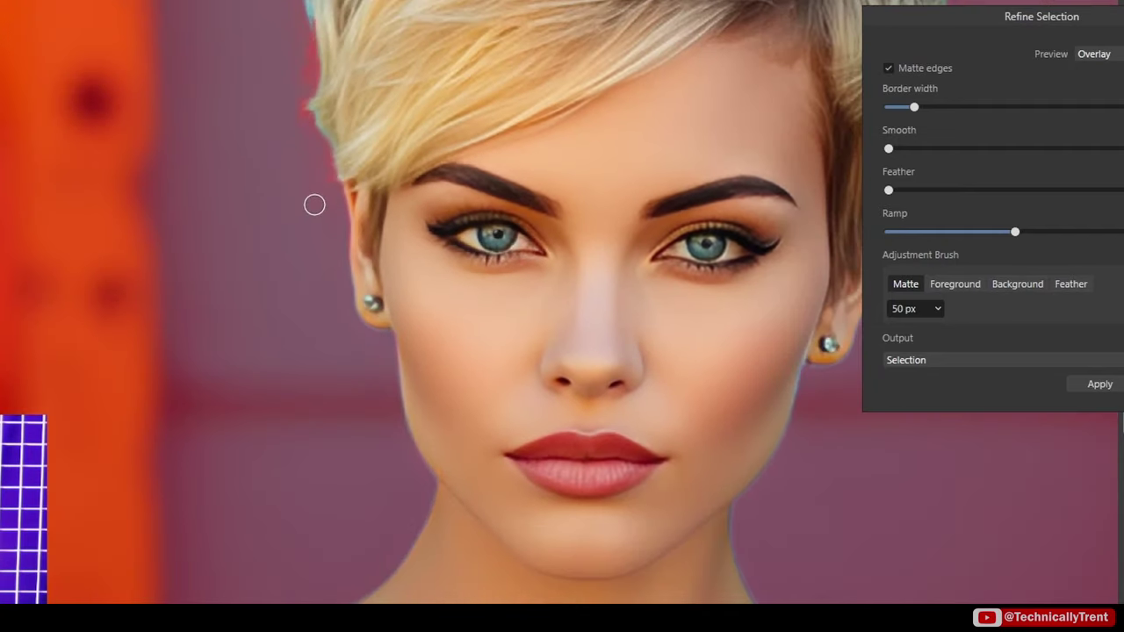
{"action": "scroll", "coordinate": [314, 205], "scroll_direction": "down", "scroll_amount": 3}
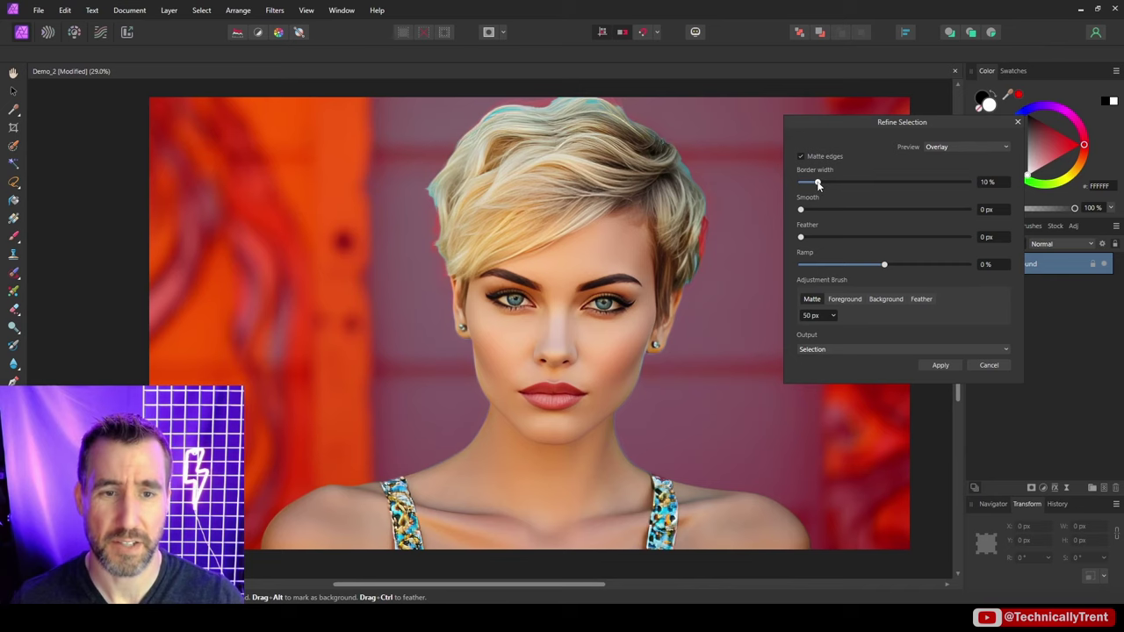
Set the refinement border width to 20% and Smooth to about 32.6 px
{"action": "mouse_move", "coordinate": [818, 185]}
{"action": "left_mouse_down"}
{"action": "mouse_move", "coordinate": [840, 186]}
{"action": "mouse_move", "coordinate": [801, 171]}
{"action": "mouse_move", "coordinate": [811, 173]}
{"action": "left_mouse_up"}
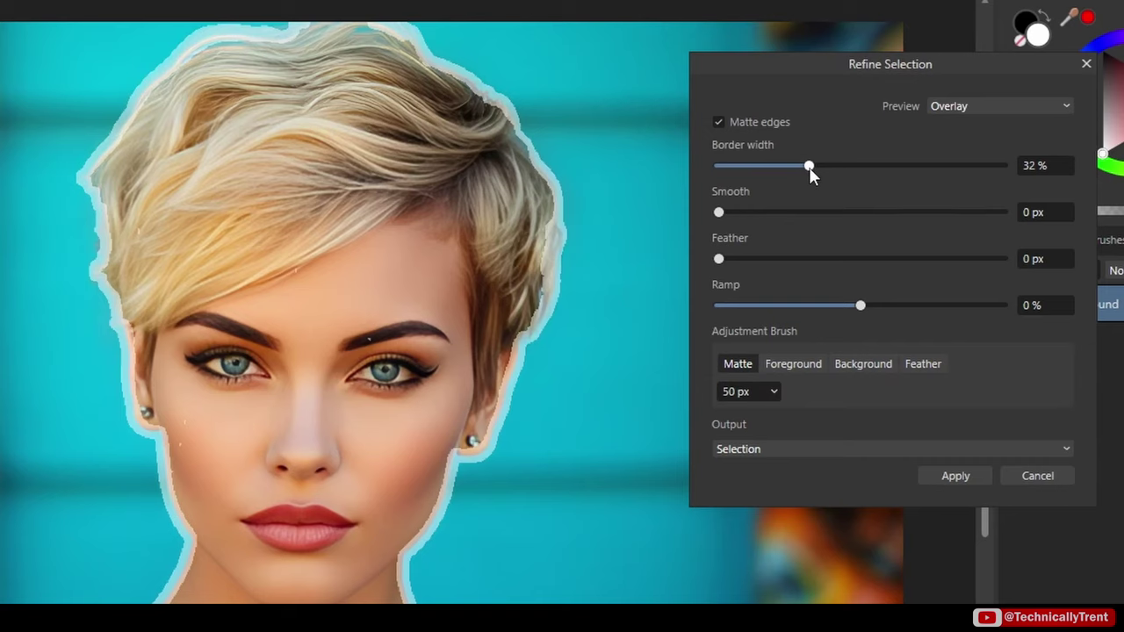
{"action": "left_click_drag", "start_coordinate": [809, 166], "coordinate": [784, 169]}
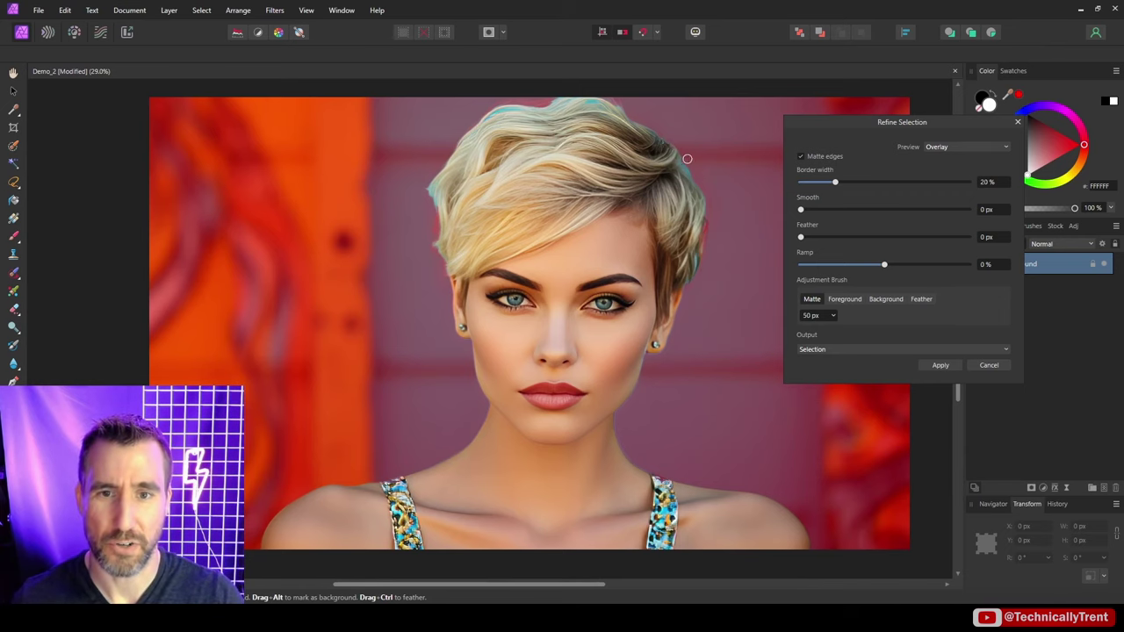
{"action": "scroll", "coordinate": [688, 159], "scroll_direction": "up", "scroll_amount": 3}
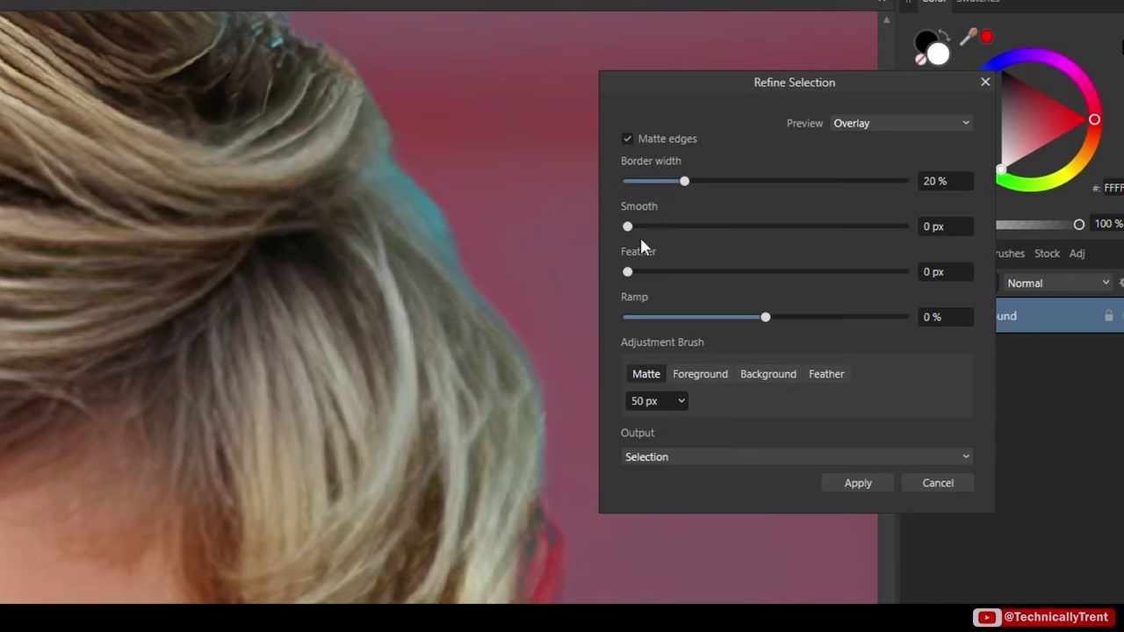
{"action": "left_click_drag", "start_coordinate": [628, 230], "coordinate": [677, 234]}
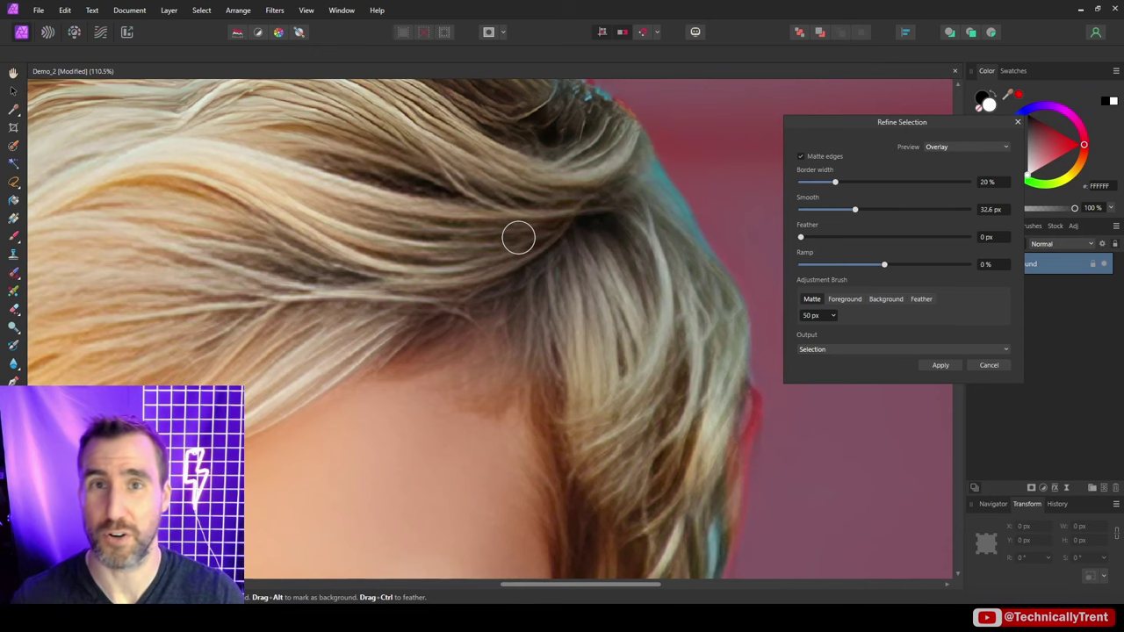
Reset Smooth to 0 px, matte the hair edge again, and remove the feather
{"action": "left_click_drag", "start_coordinate": [855, 210], "coordinate": [781, 208]}
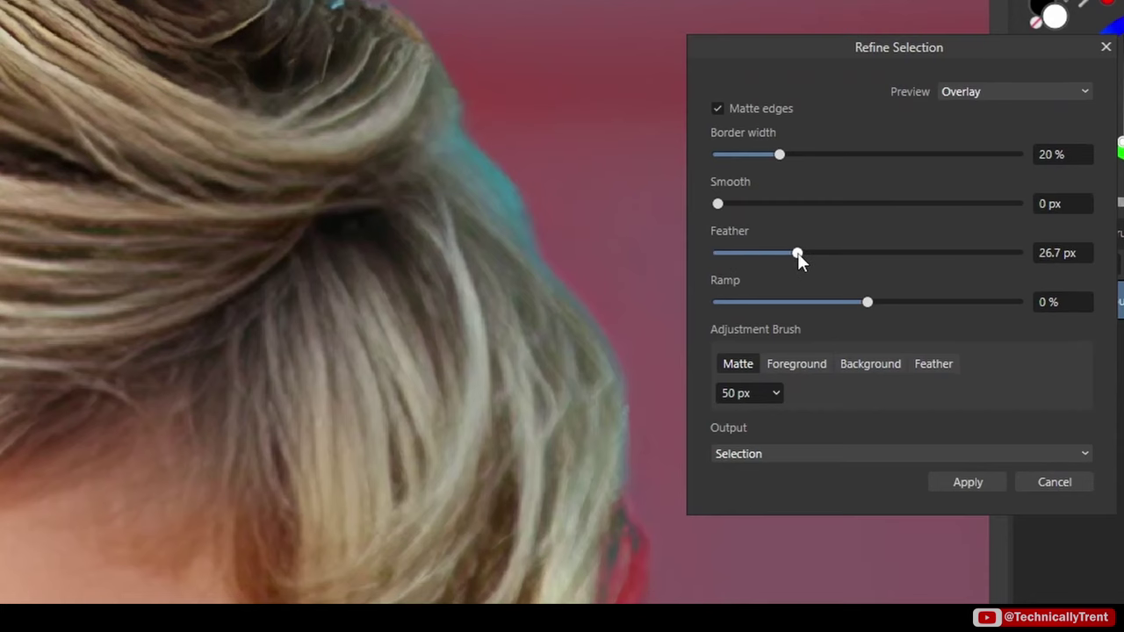
{"action": "mouse_move", "coordinate": [452, 38]}
{"action": "left_mouse_down"}
{"action": "mouse_move", "coordinate": [513, 136]}
{"action": "mouse_move", "coordinate": [522, 184]}
{"action": "mouse_move", "coordinate": [617, 290]}
{"action": "mouse_move", "coordinate": [626, 261]}
{"action": "left_mouse_up"}
{"action": "left_click_drag", "start_coordinate": [797, 254], "coordinate": [701, 255]}
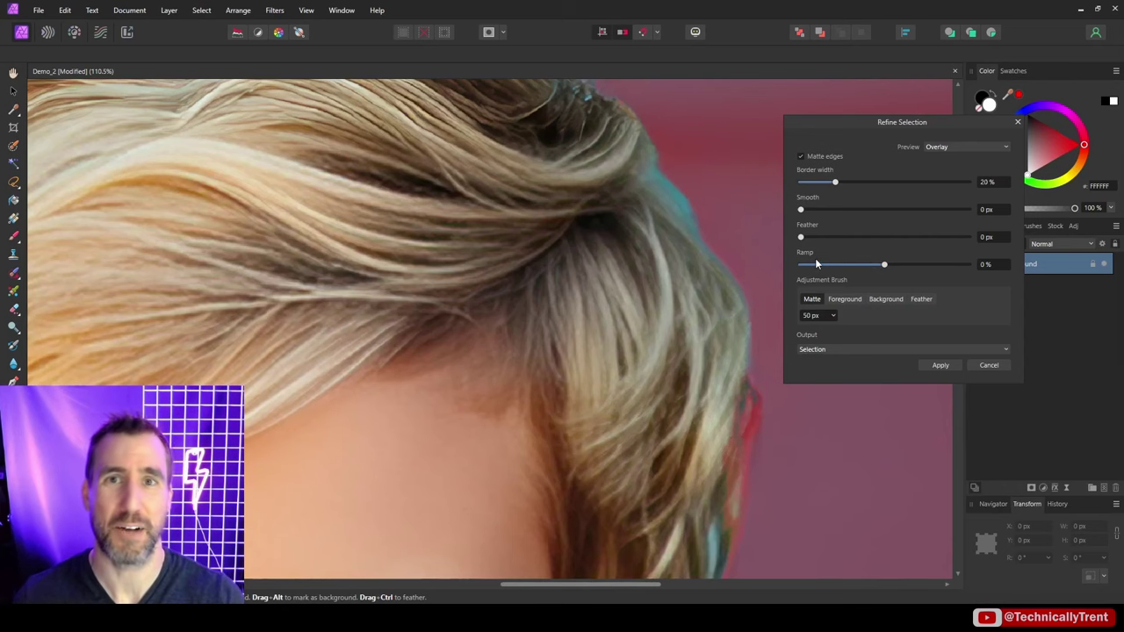
Test the Ramp slider up to -100%, then enter a Ramp value of 0%
{"action": "left_click_drag", "start_coordinate": [884, 264], "coordinate": [894, 268]}
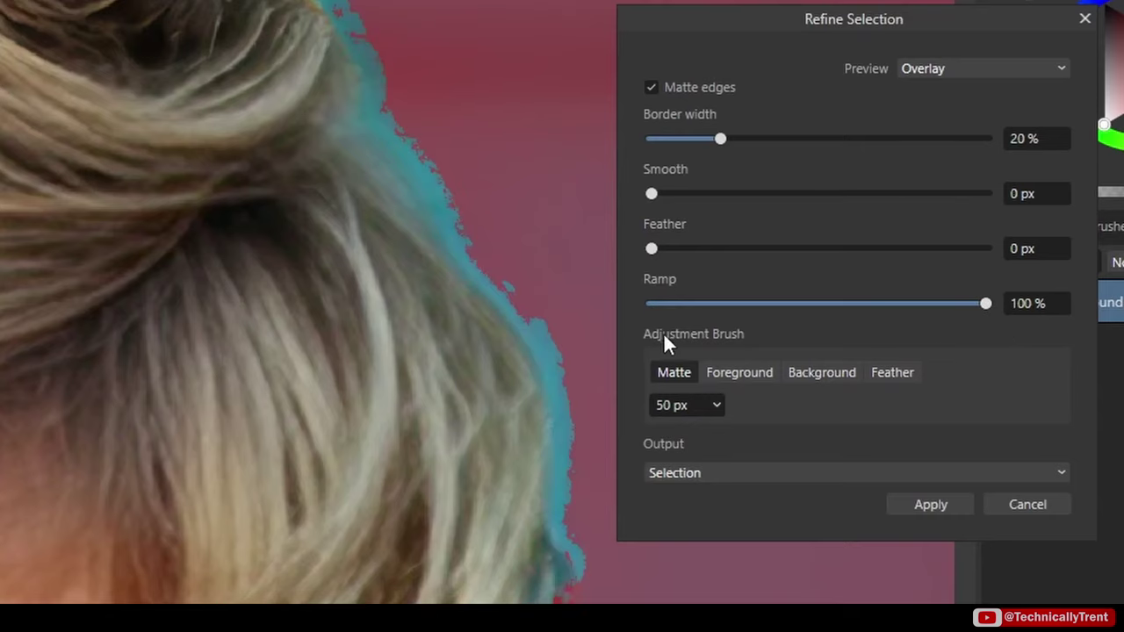
{"action": "scroll", "coordinate": [458, 159], "scroll_direction": "up", "scroll_amount": 5}
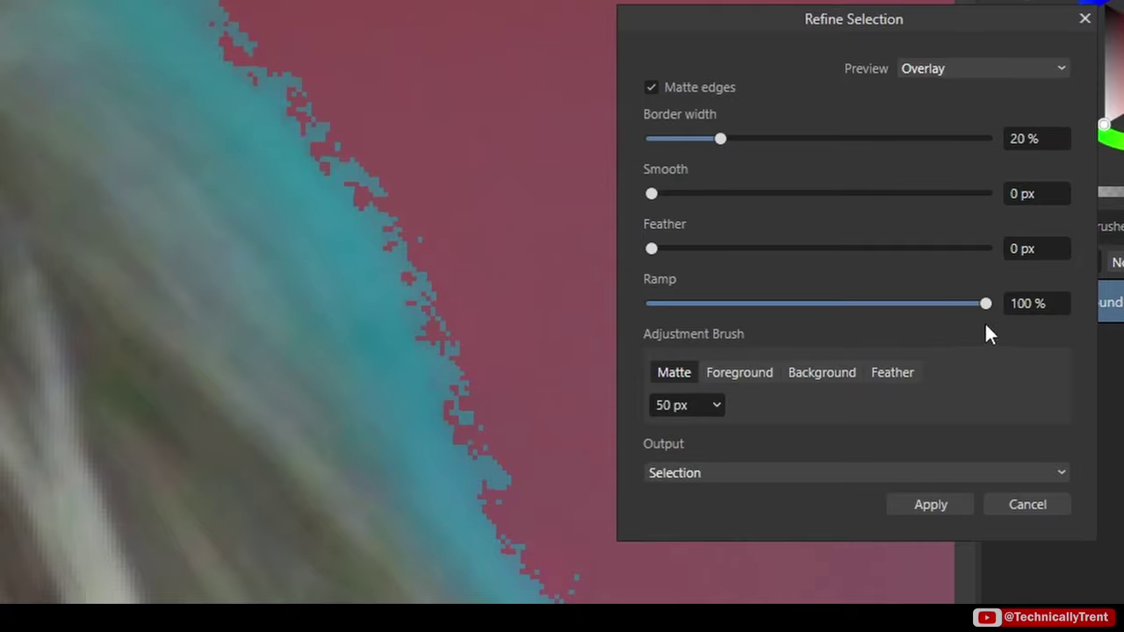
{"action": "left_click_drag", "start_coordinate": [934, 314], "coordinate": [607, 311]}
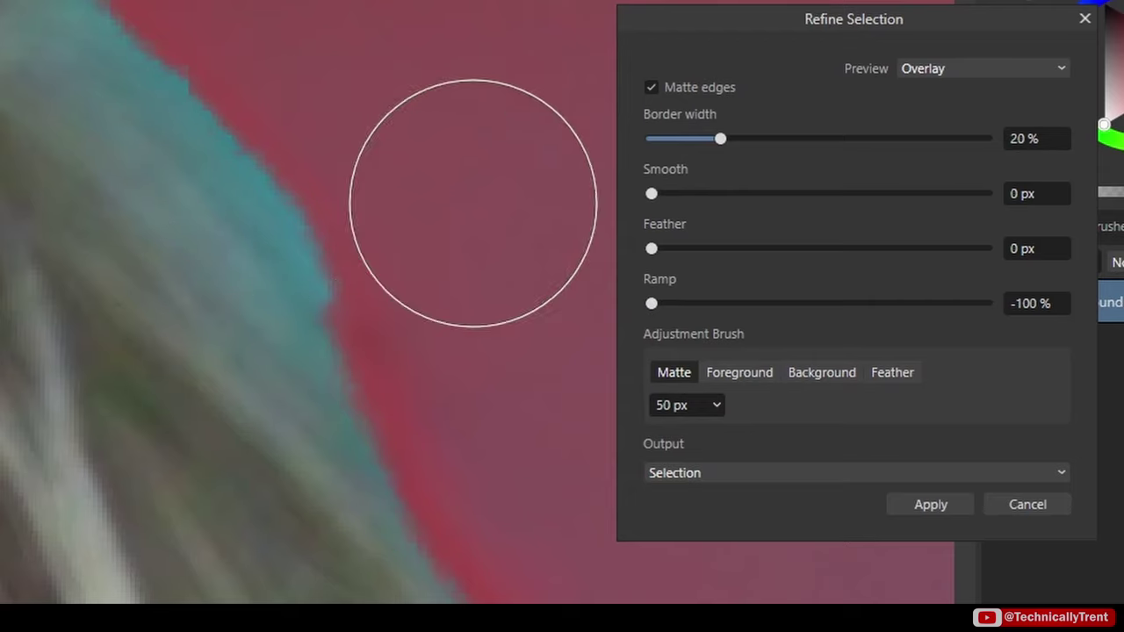
{"action": "double_click", "coordinate": [1040, 304]}
{"action": "type", "text": "0"}
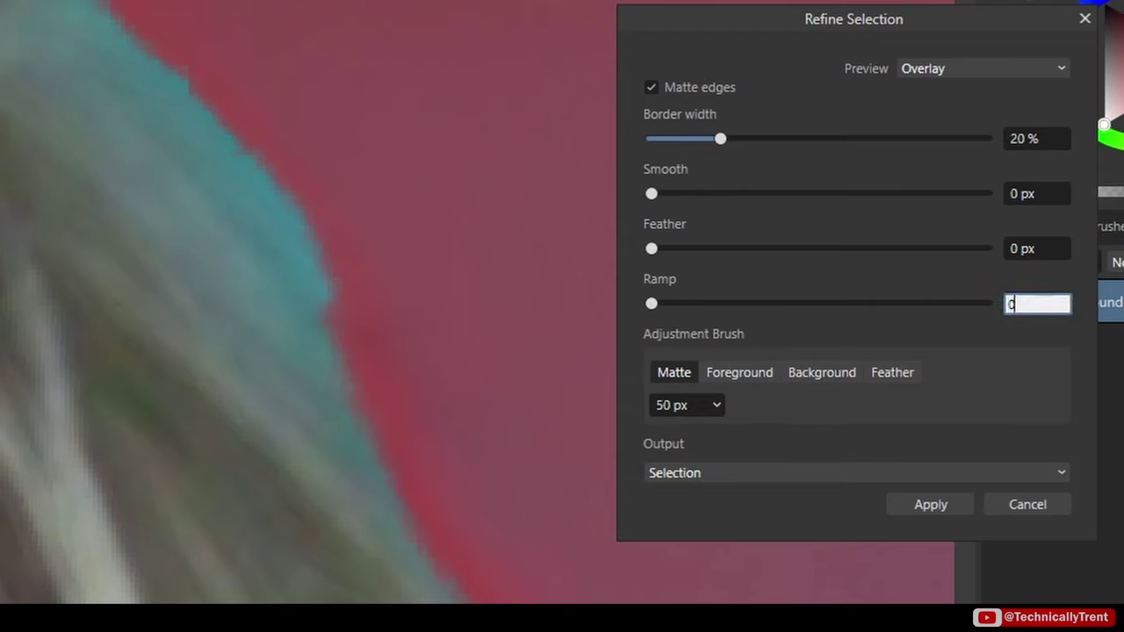
{"action": "key", "text": "Return"}
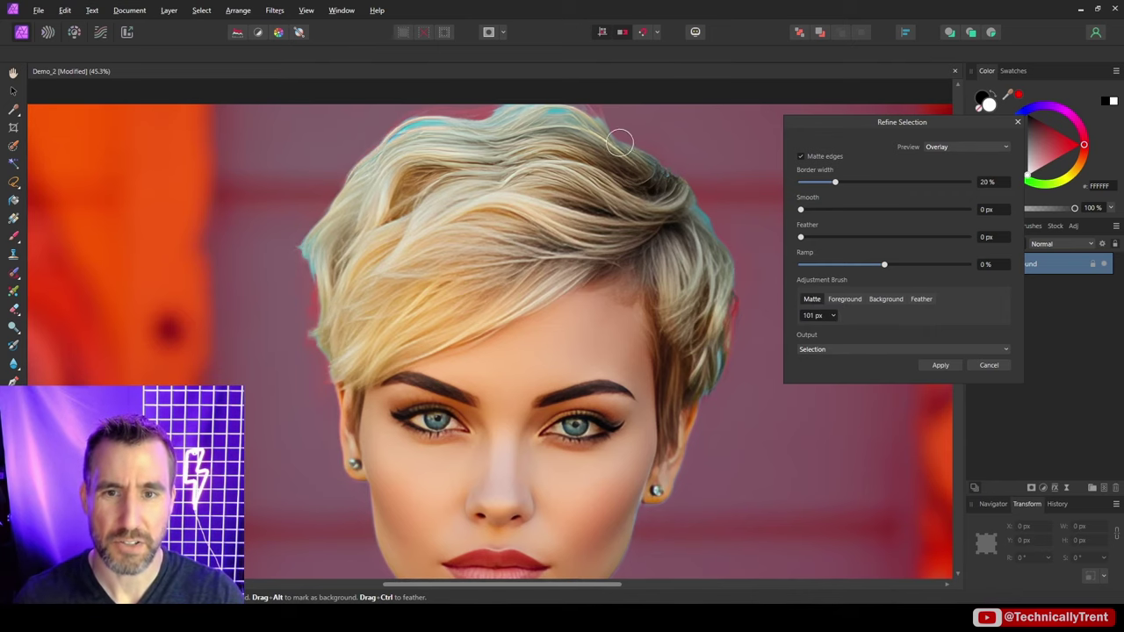
Enlarge the Matte brush to 101 px and paint along the hair's right, top and left edges
{"action": "key", "text": "bracketright"}
{"action": "key", "text": "bracketright"}
{"action": "key", "text": "bracketright"}
{"action": "key", "text": "bracketright"}
{"action": "key", "text": "bracketright"}
{"action": "scroll", "coordinate": [725, 216], "scroll_direction": "down", "scroll_amount": 1}
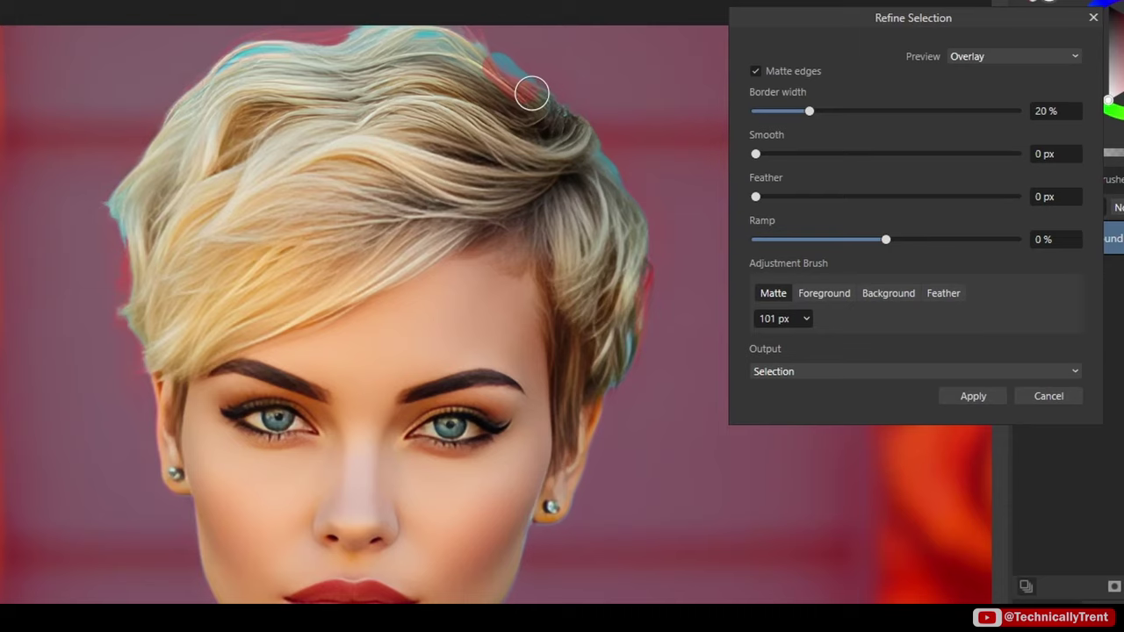
{"action": "mouse_move", "coordinate": [532, 93]}
{"action": "left_mouse_down"}
{"action": "mouse_move", "coordinate": [602, 141]}
{"action": "mouse_move", "coordinate": [646, 251]}
{"action": "mouse_move", "coordinate": [637, 336]}
{"action": "mouse_move", "coordinate": [610, 416]}
{"action": "left_mouse_up"}
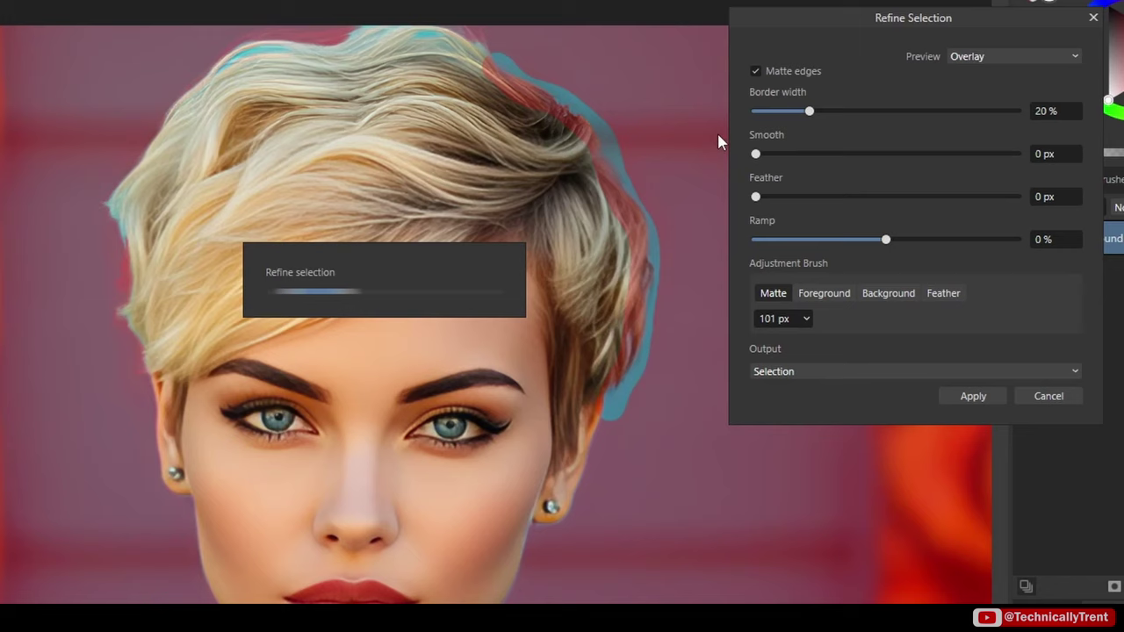
{"action": "scroll", "coordinate": [714, 131], "scroll_direction": "up", "scroll_amount": 2}
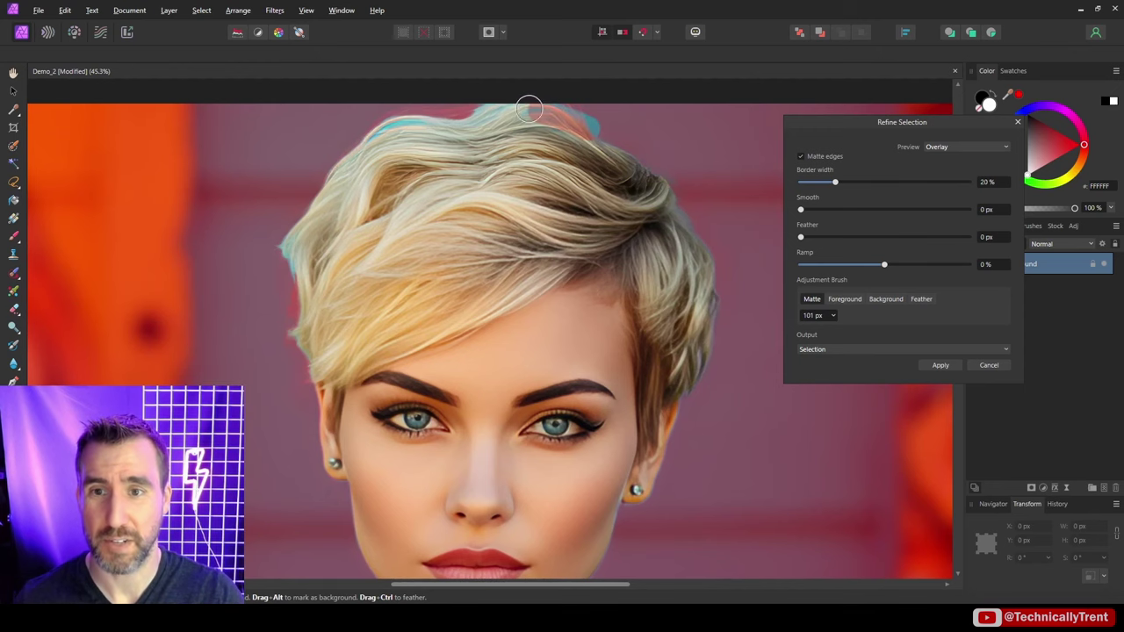
{"action": "mouse_move", "coordinate": [529, 109]}
{"action": "left_mouse_down"}
{"action": "mouse_move", "coordinate": [356, 133]}
{"action": "mouse_move", "coordinate": [337, 156]}
{"action": "left_mouse_up"}
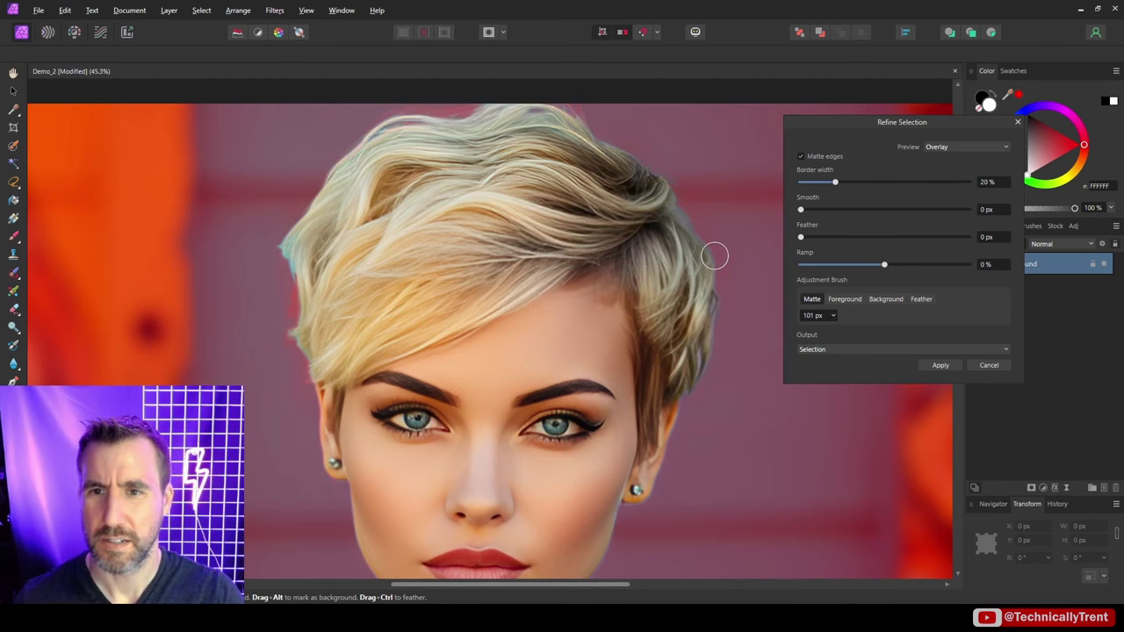
{"action": "left_click_drag", "start_coordinate": [289, 230], "coordinate": [290, 286]}
{"action": "mouse_move", "coordinate": [285, 234]}
{"action": "left_mouse_down"}
{"action": "mouse_move", "coordinate": [292, 341]}
{"action": "mouse_move", "coordinate": [311, 365]}
{"action": "mouse_move", "coordinate": [318, 424]}
{"action": "left_mouse_up"}
{"action": "scroll", "coordinate": [474, 317], "scroll_direction": "down", "scroll_amount": 1}
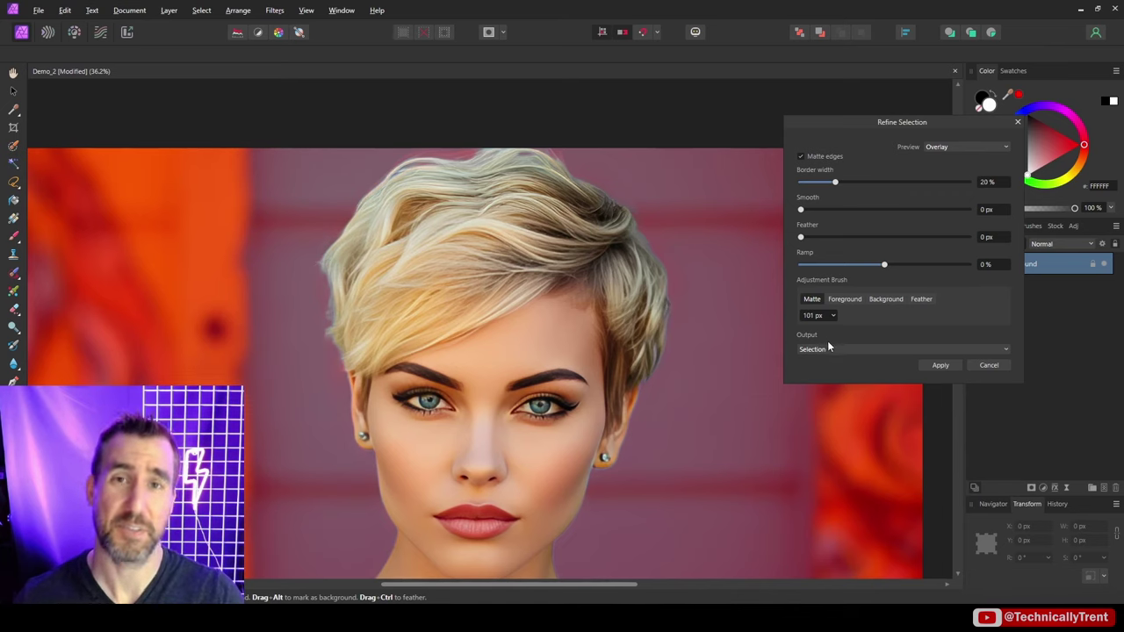
Paint the hair's right edge with the Foreground brush, then mark stray areas there as Background
{"action": "left_click", "coordinate": [842, 302]}
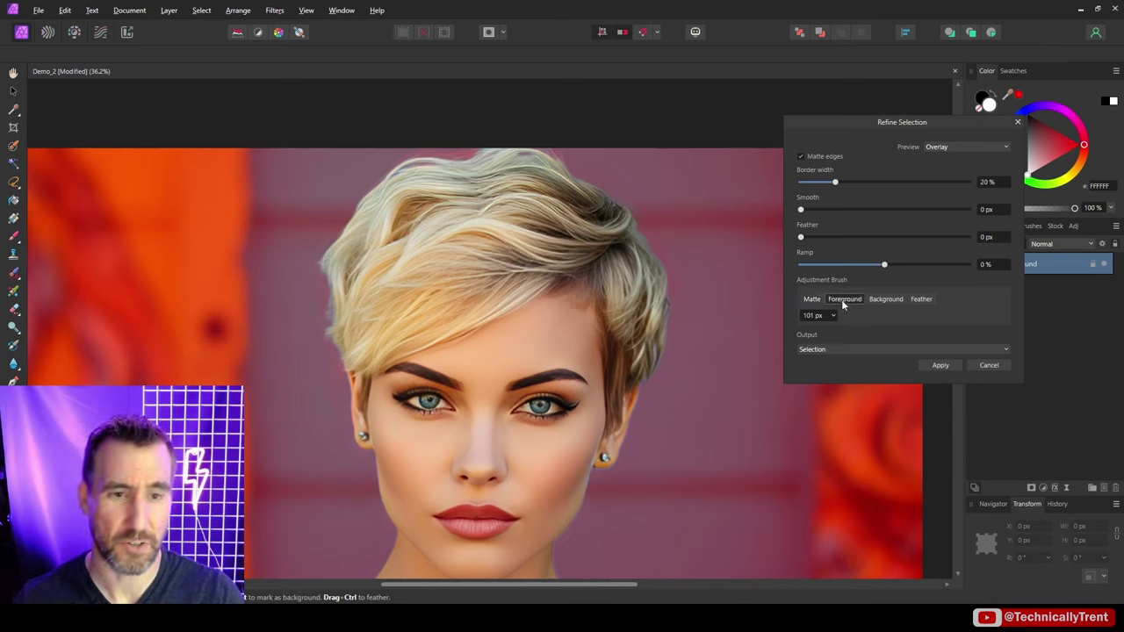
{"action": "mouse_move", "coordinate": [660, 312]}
{"action": "left_mouse_down"}
{"action": "mouse_move", "coordinate": [676, 342]}
{"action": "mouse_move", "coordinate": [669, 314]}
{"action": "mouse_move", "coordinate": [640, 335]}
{"action": "mouse_move", "coordinate": [688, 313]}
{"action": "mouse_move", "coordinate": [689, 328]}
{"action": "mouse_move", "coordinate": [642, 416]}
{"action": "mouse_move", "coordinate": [640, 392]}
{"action": "mouse_move", "coordinate": [663, 391]}
{"action": "mouse_move", "coordinate": [668, 374]}
{"action": "mouse_move", "coordinate": [610, 470]}
{"action": "left_mouse_up"}
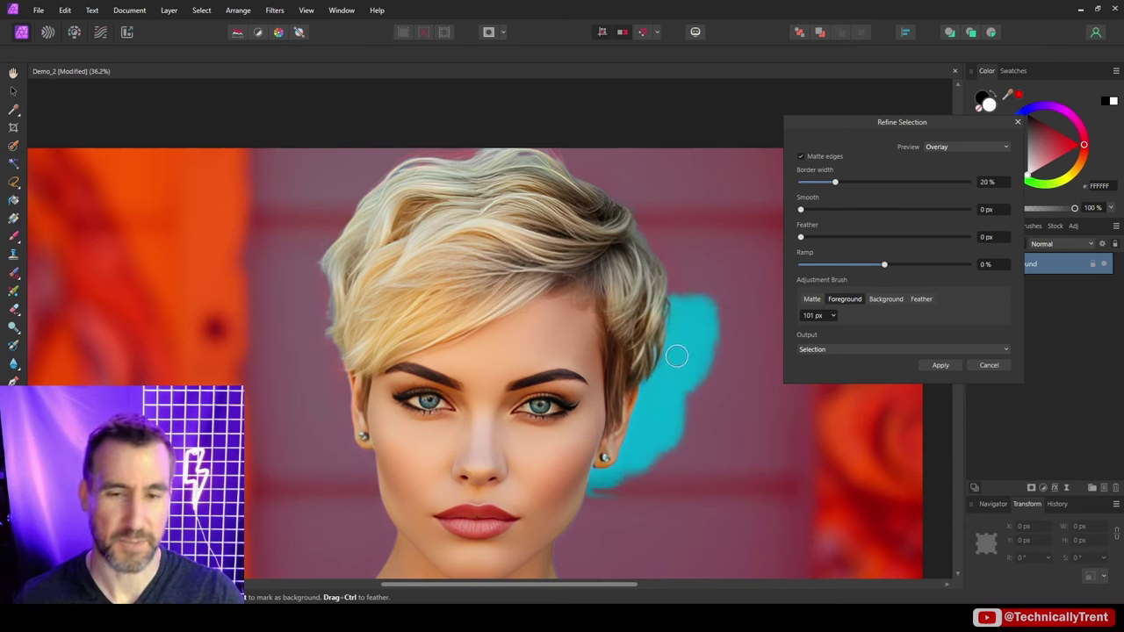
{"action": "left_click", "coordinate": [886, 298]}
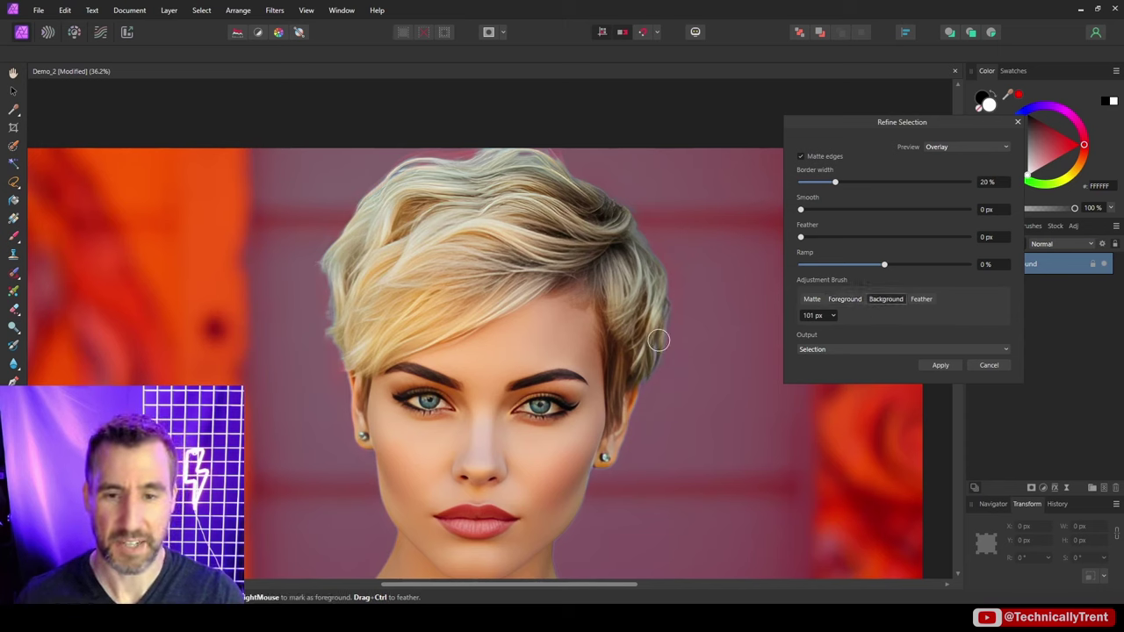
{"action": "mouse_move", "coordinate": [659, 325]}
{"action": "left_mouse_down"}
{"action": "mouse_move", "coordinate": [641, 386]}
{"action": "mouse_move", "coordinate": [663, 311]}
{"action": "mouse_move", "coordinate": [645, 394]}
{"action": "mouse_move", "coordinate": [624, 431]}
{"action": "mouse_move", "coordinate": [595, 447]}
{"action": "mouse_move", "coordinate": [579, 491]}
{"action": "left_mouse_up"}
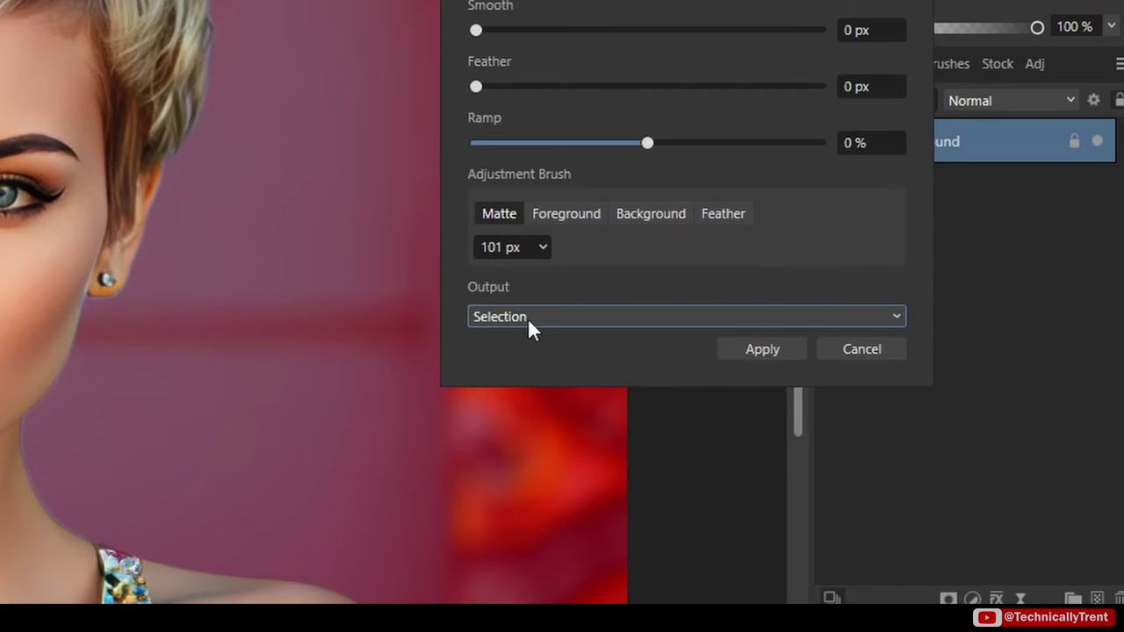
Output the refinement as a new layer with mask and hide the Background layer
{"action": "left_click", "coordinate": [567, 318]}
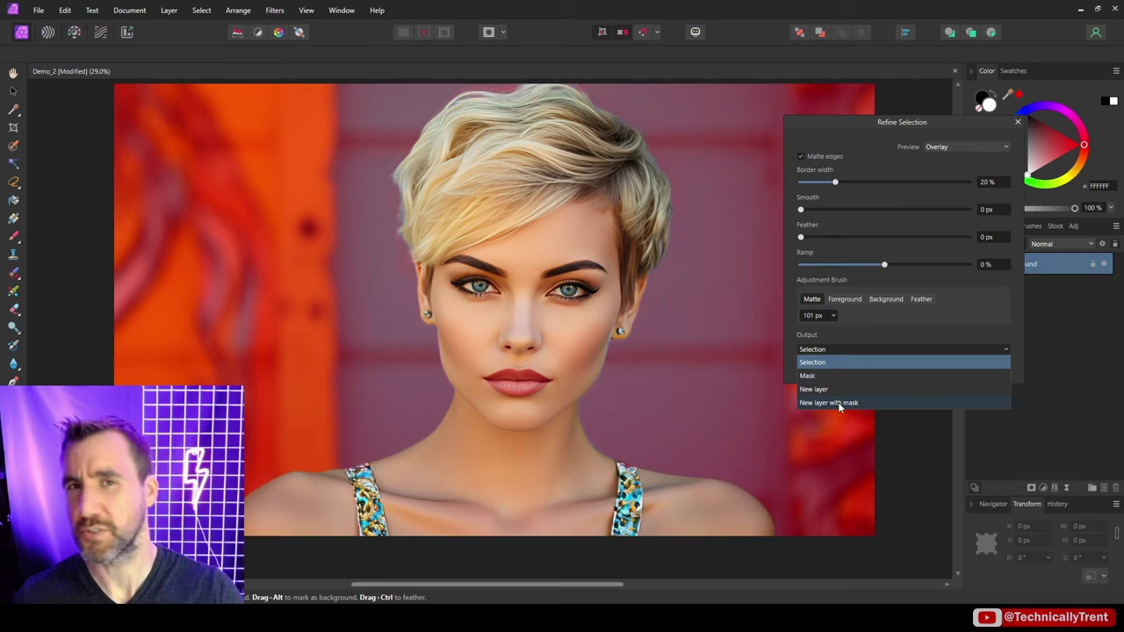
{"action": "left_click", "coordinate": [837, 402]}
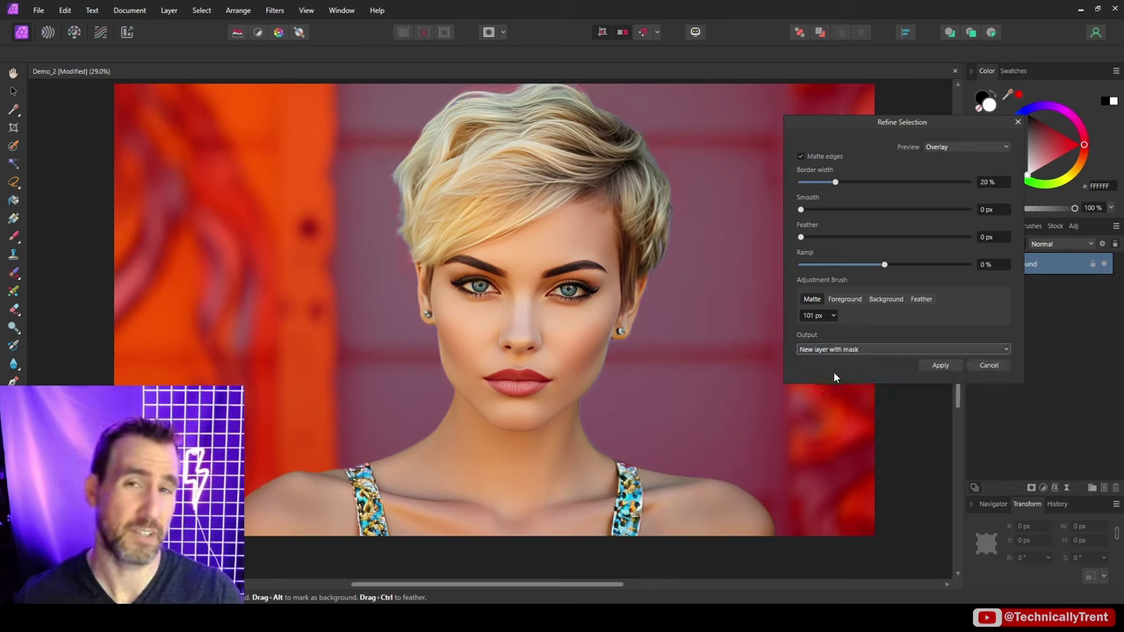
{"action": "left_click", "coordinate": [941, 366]}
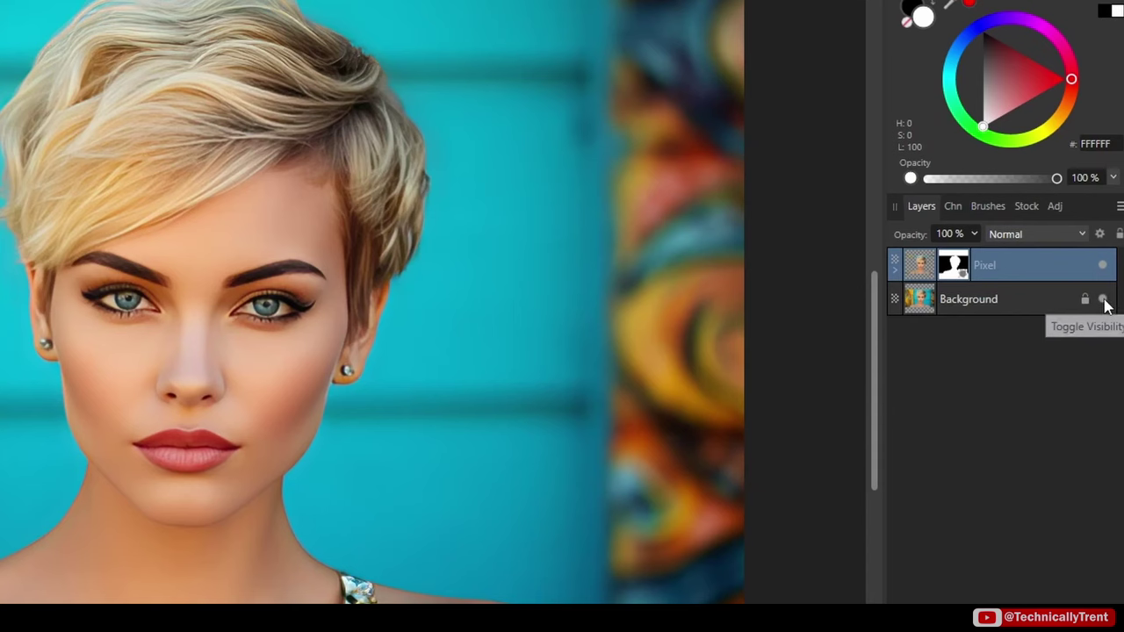
{"action": "left_click", "coordinate": [1103, 299]}
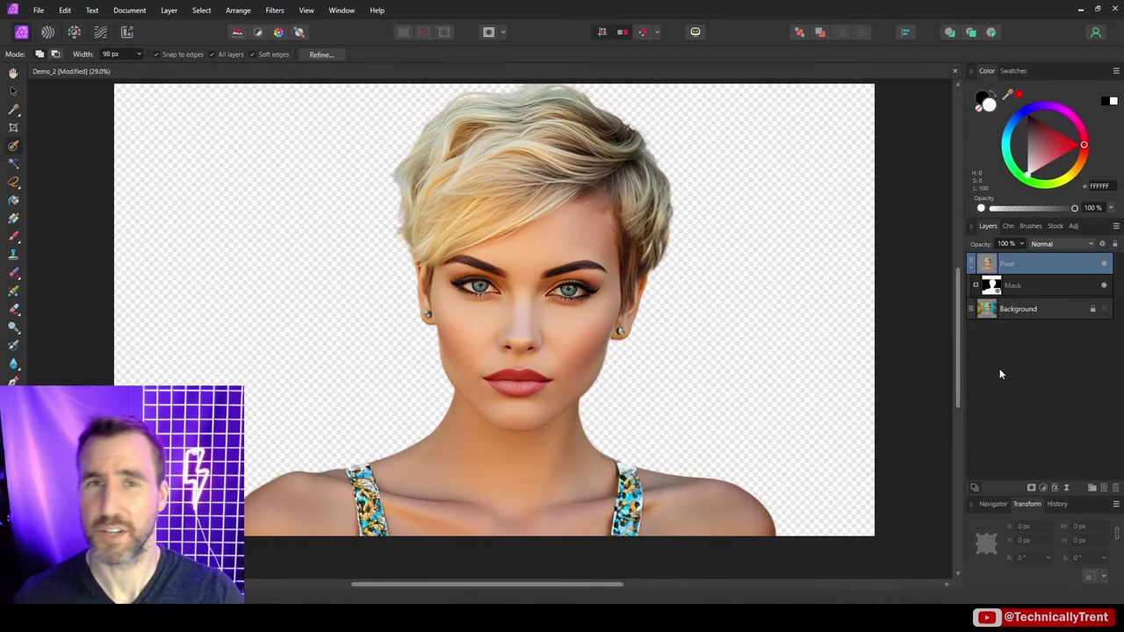
{"action": "left_click", "coordinate": [1105, 288]}
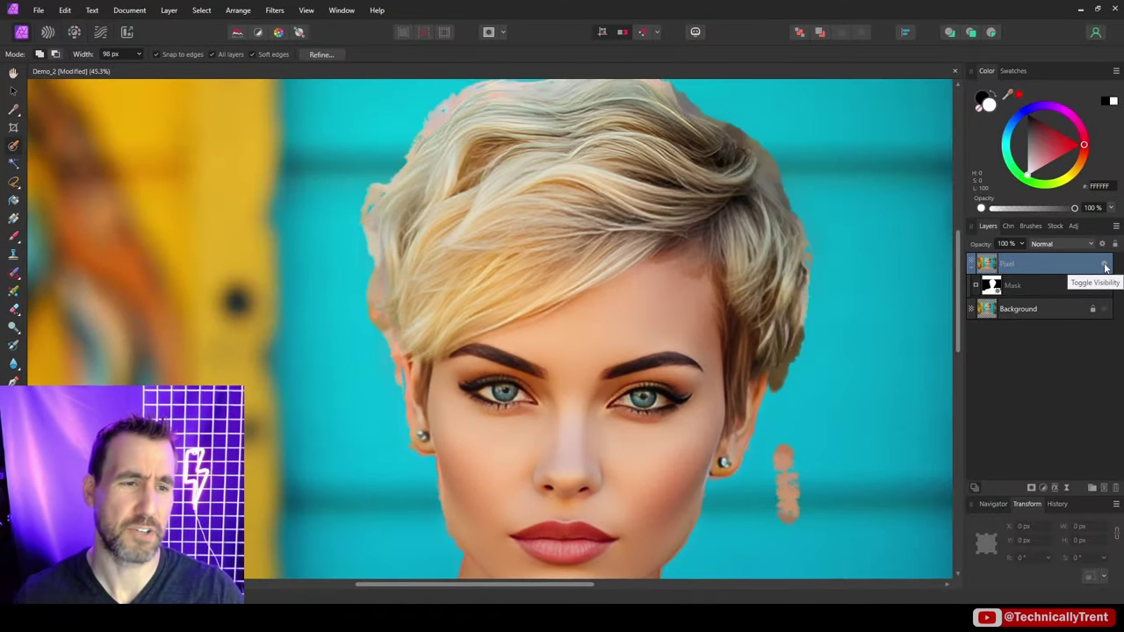
{"action": "left_click", "coordinate": [1105, 267]}
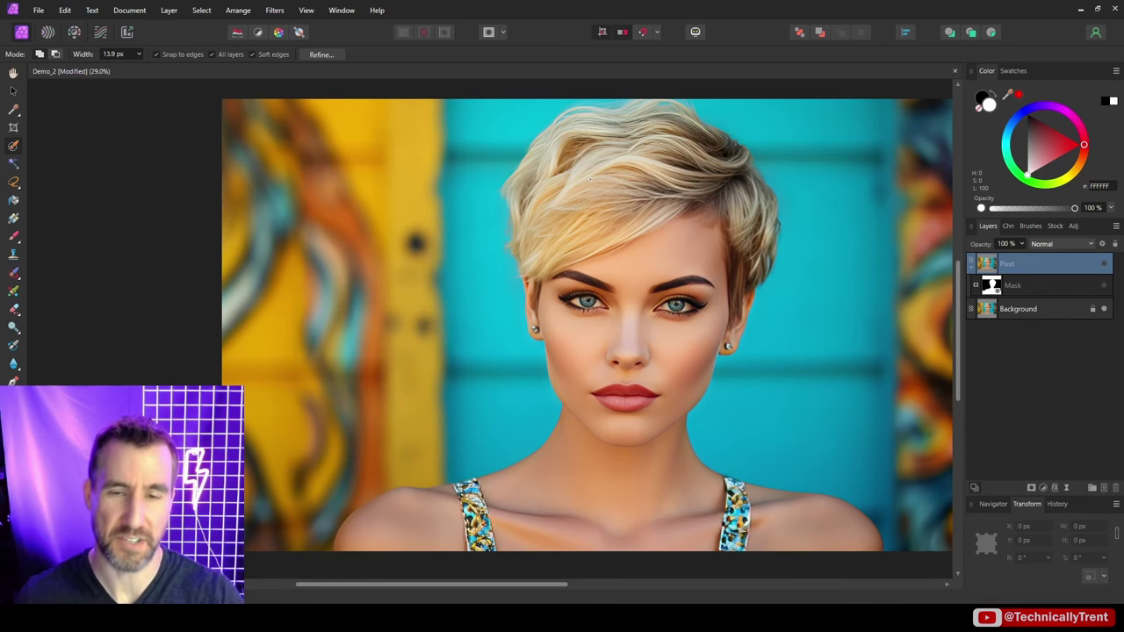
{"action": "scroll", "coordinate": [501, 205], "scroll_direction": "up", "scroll_amount": 5}
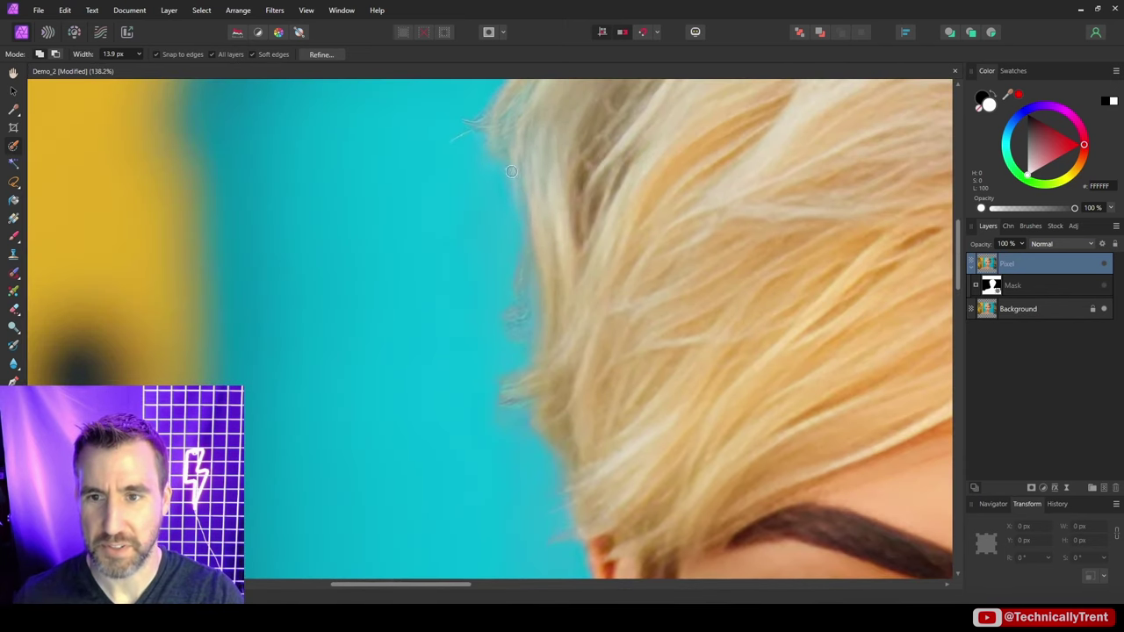
{"action": "left_click", "coordinate": [1103, 267], "text": "alt"}
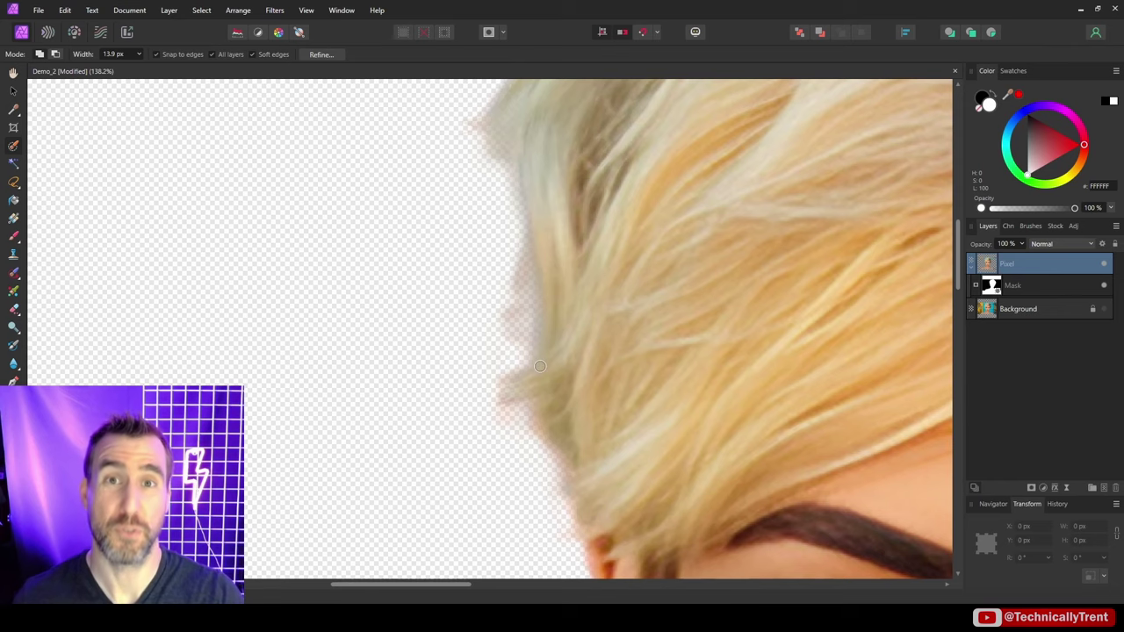
{"action": "left_click", "coordinate": [1104, 288]}
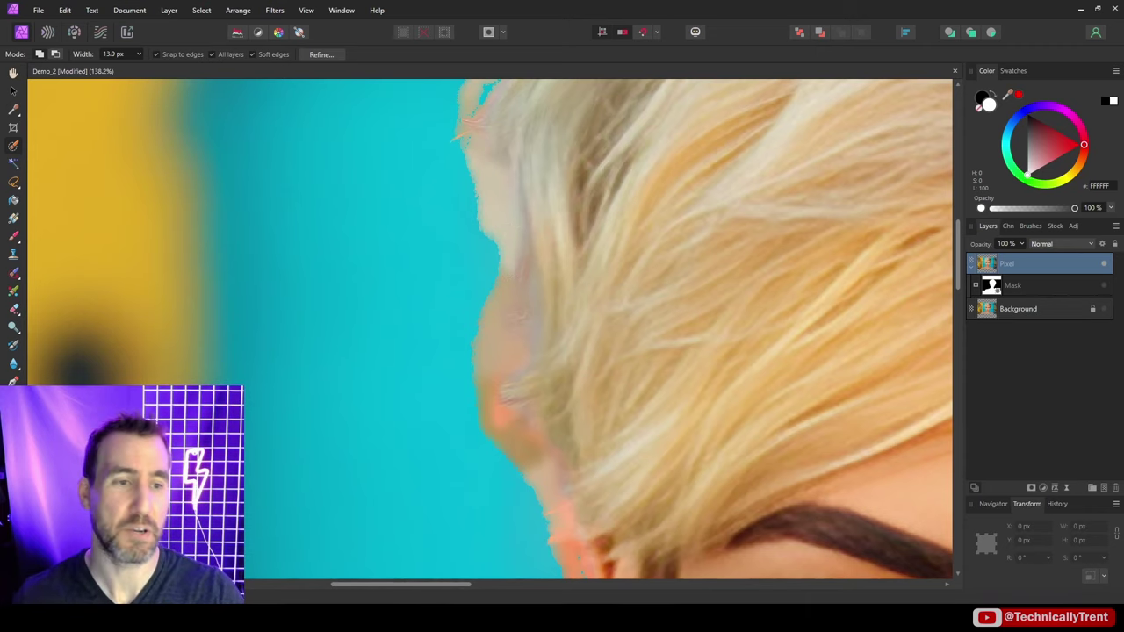
{"action": "left_click", "coordinate": [1105, 286]}
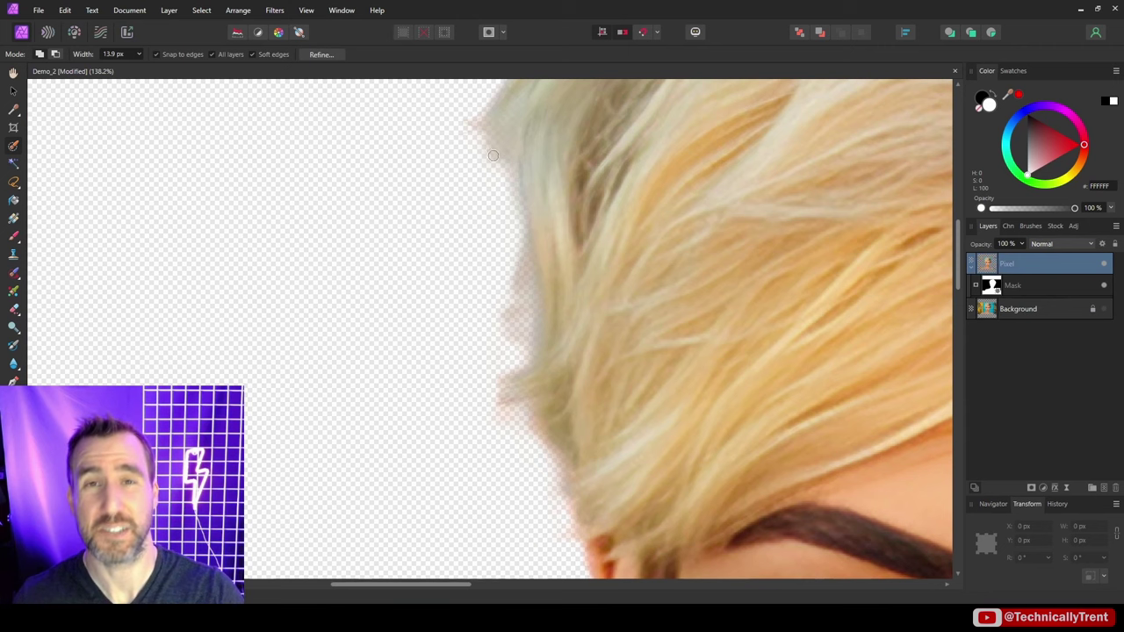
{"action": "key", "text": "ctrl+minus"}
{"action": "key", "text": "ctrl+minus"}
{"action": "key", "text": "ctrl+minus"}
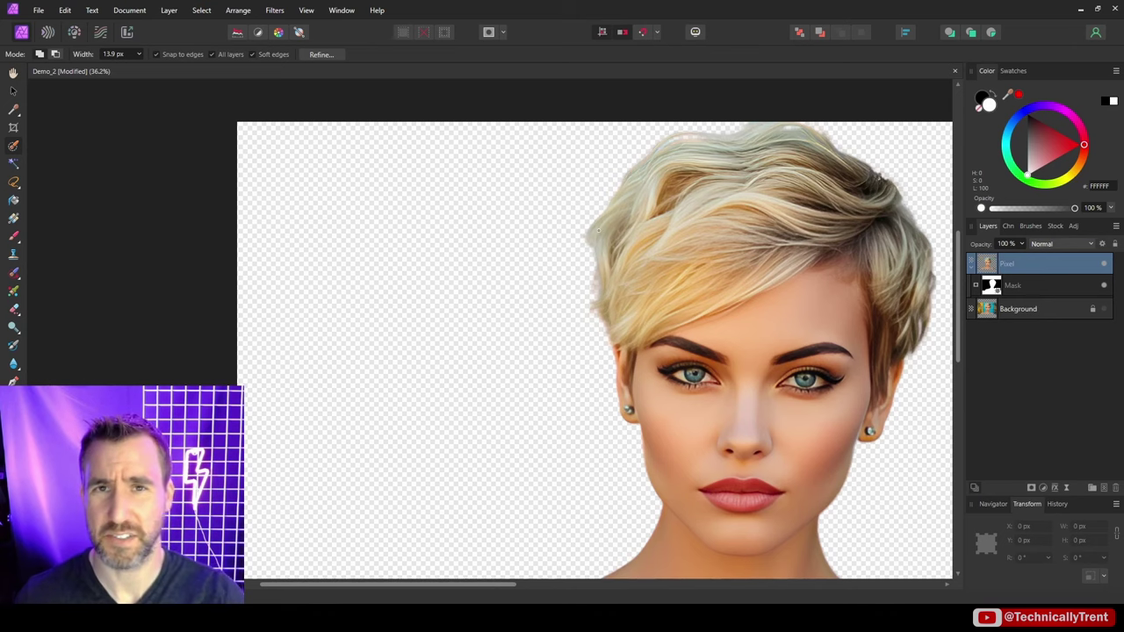
{"action": "scroll", "coordinate": [599, 227], "scroll_direction": "down", "scroll_amount": 2}
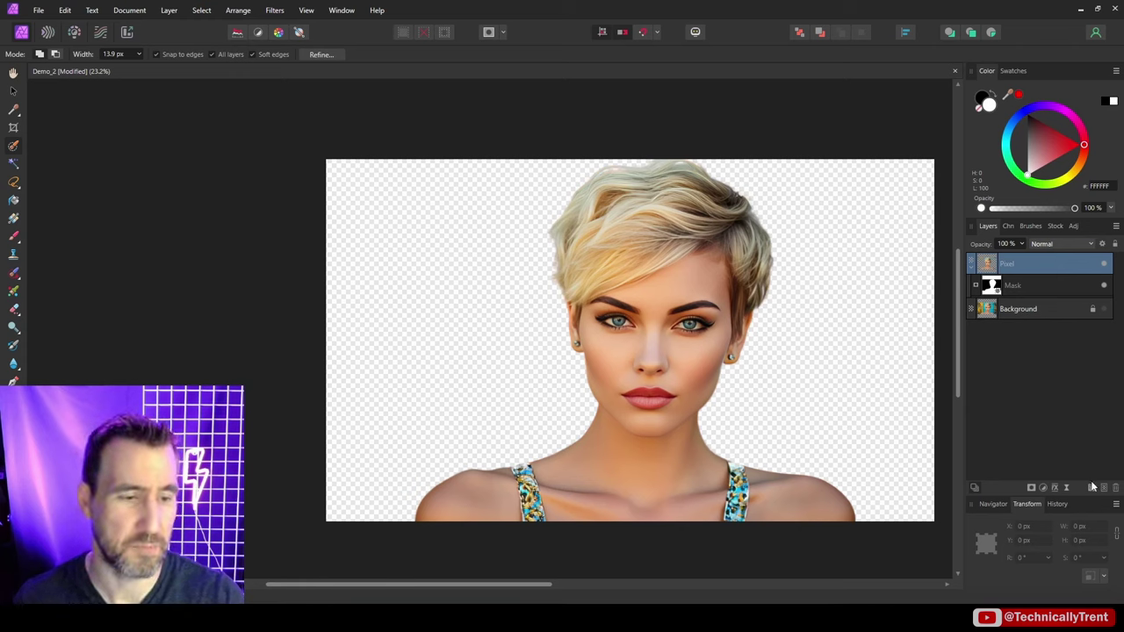
Move the new layer below Background and flood-fill it with green 07FF00
{"action": "left_click_drag", "start_coordinate": [1009, 263], "coordinate": [991, 334]}
{"action": "left_click_drag", "start_coordinate": [1018, 185], "coordinate": [1027, 182]}
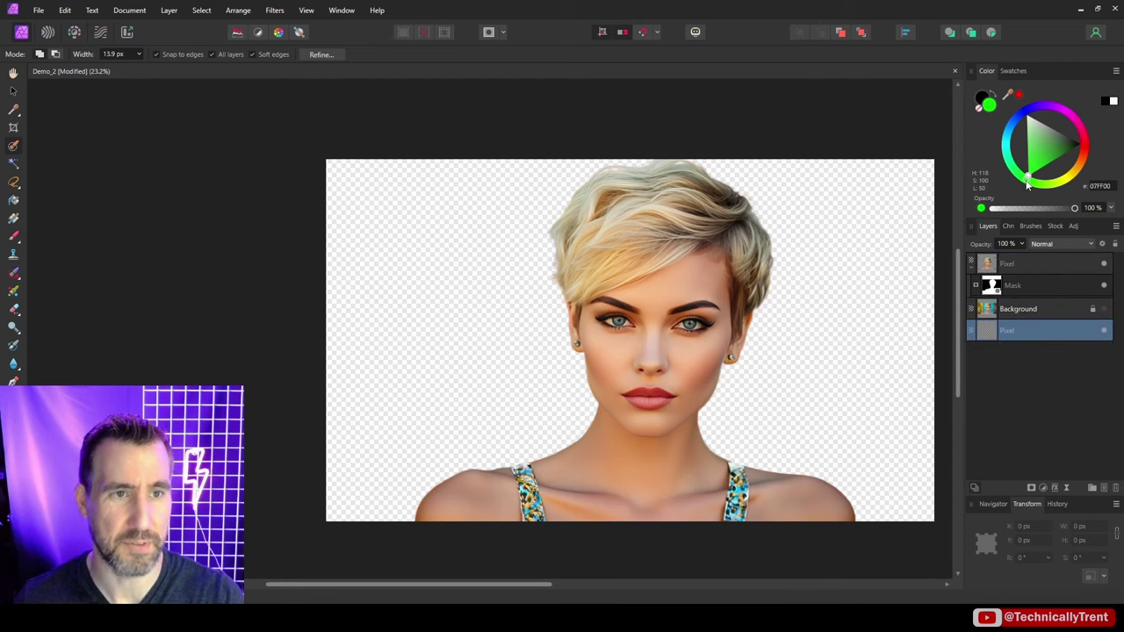
{"action": "left_click", "coordinate": [15, 219]}
{"action": "left_click", "coordinate": [12, 201]}
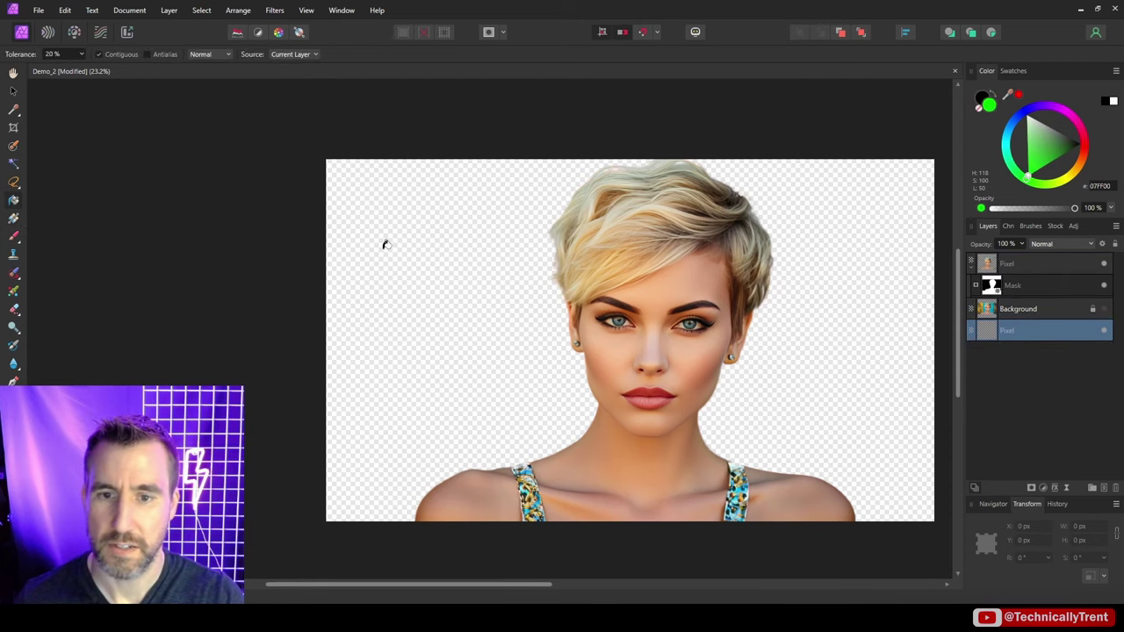
{"action": "left_click", "coordinate": [384, 244]}
Zoom and pan over the portrait to inspect the lips, chin, neck and shoulder against the green
{"action": "scroll", "coordinate": [596, 263], "scroll_direction": "up", "scroll_amount": 3}
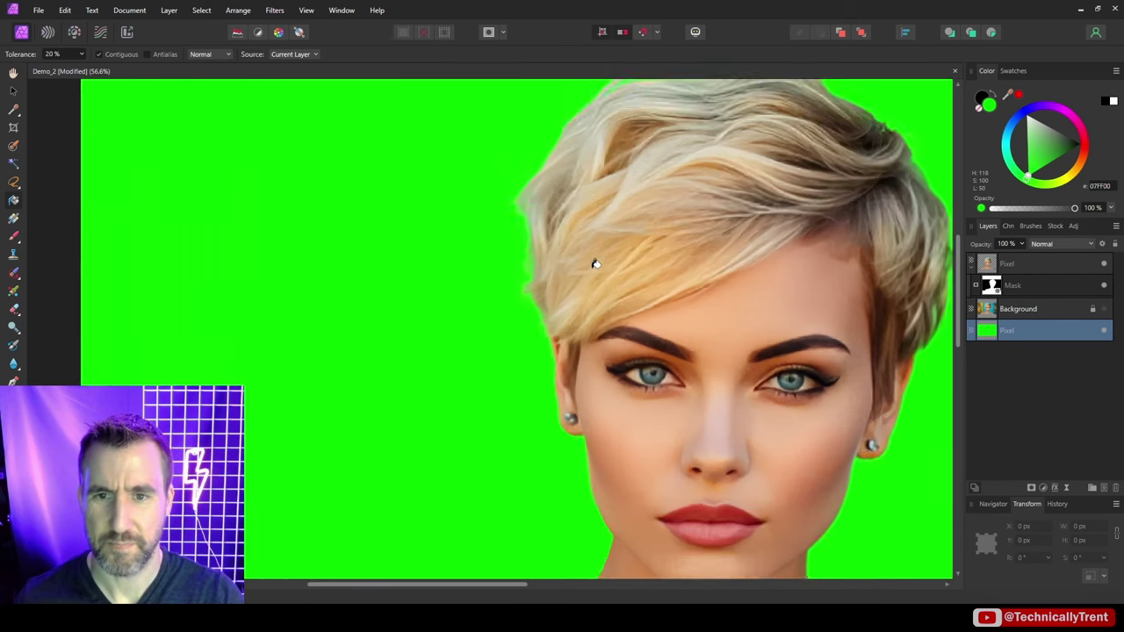
{"action": "scroll", "coordinate": [595, 263], "scroll_direction": "up", "scroll_amount": 1}
{"action": "scroll", "coordinate": [687, 197], "scroll_direction": "up", "scroll_amount": 3}
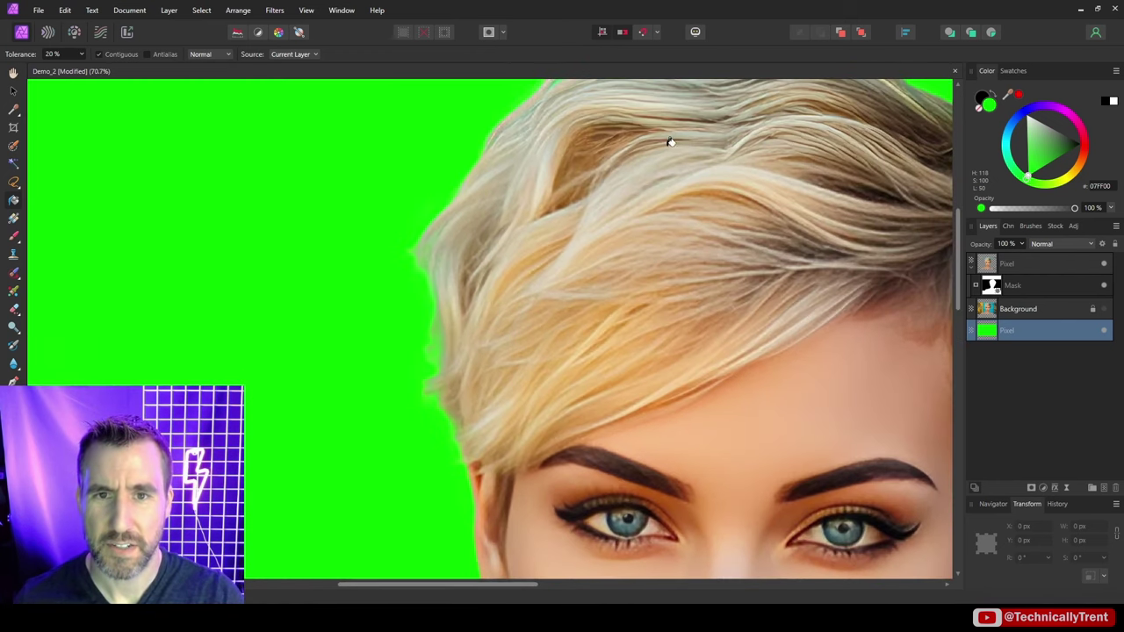
{"action": "scroll", "coordinate": [795, 181], "scroll_direction": "right", "scroll_amount": 5}
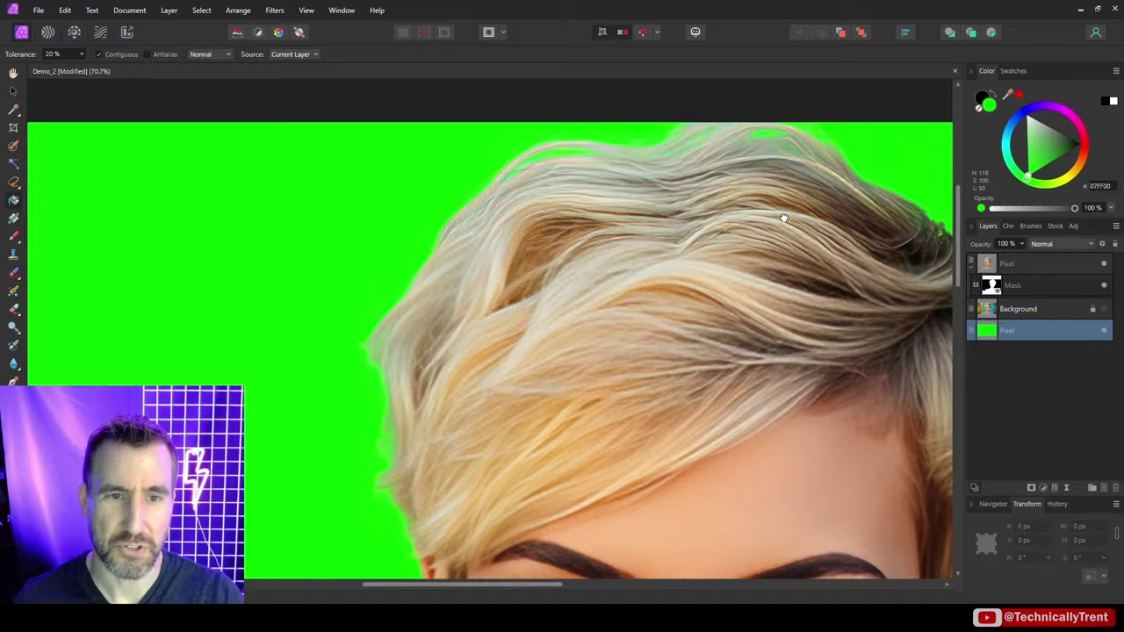
{"action": "scroll", "coordinate": [728, 220], "scroll_direction": "down", "scroll_amount": 3}
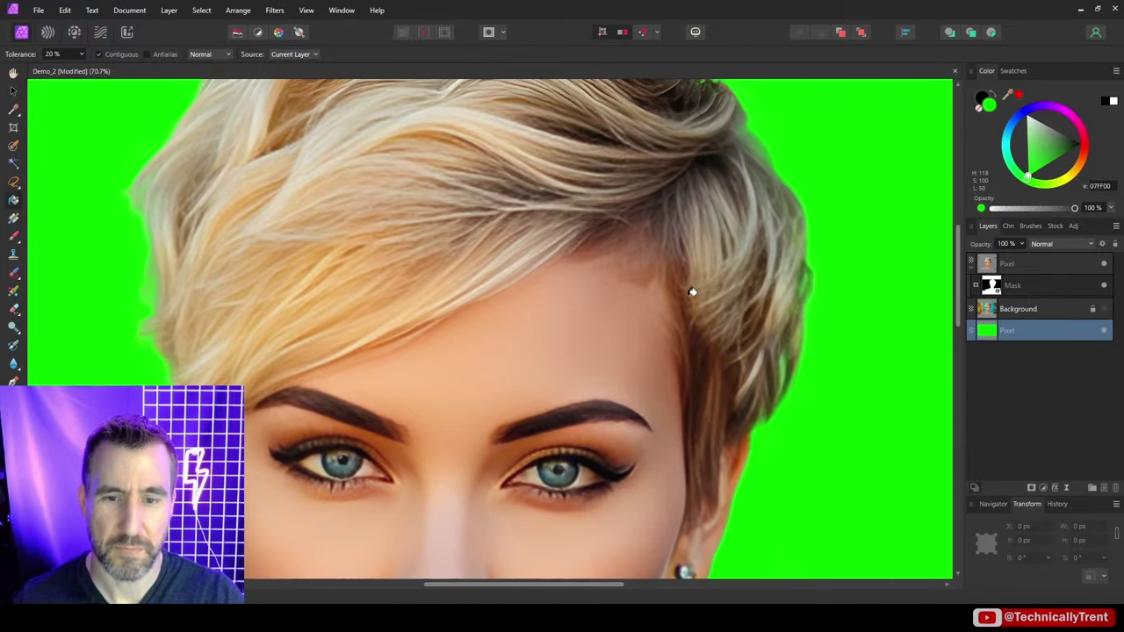
{"action": "left_click_drag", "start_coordinate": [692, 292], "coordinate": [639, 127]}
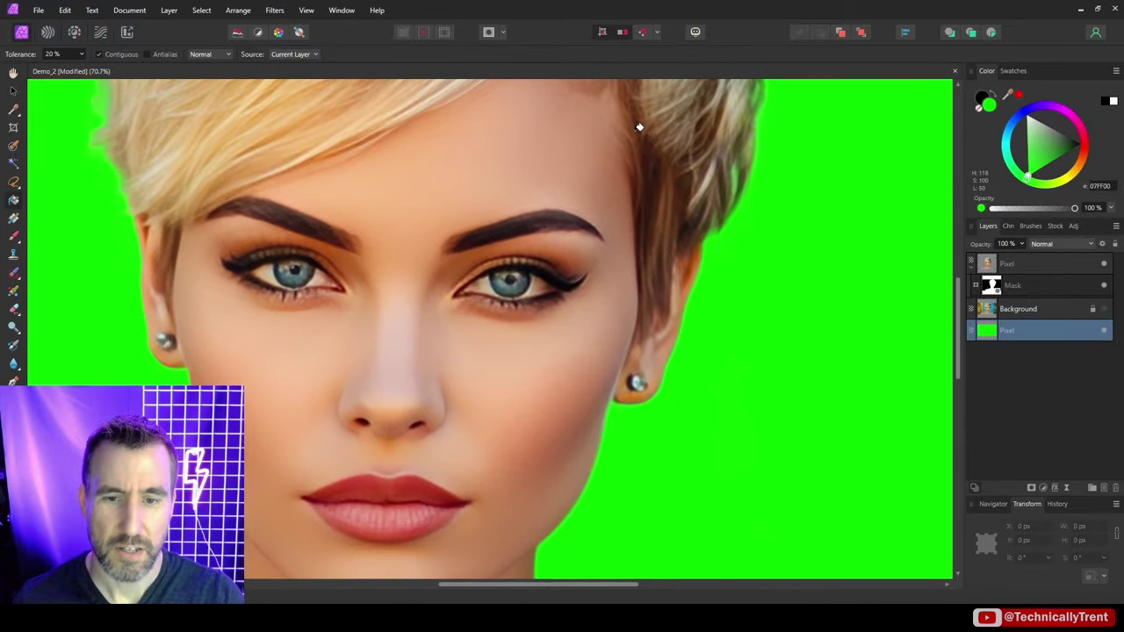
{"action": "left_click_drag", "start_coordinate": [590, 345], "coordinate": [624, 125]}
{"action": "left_click_drag", "start_coordinate": [567, 339], "coordinate": [538, 215]}
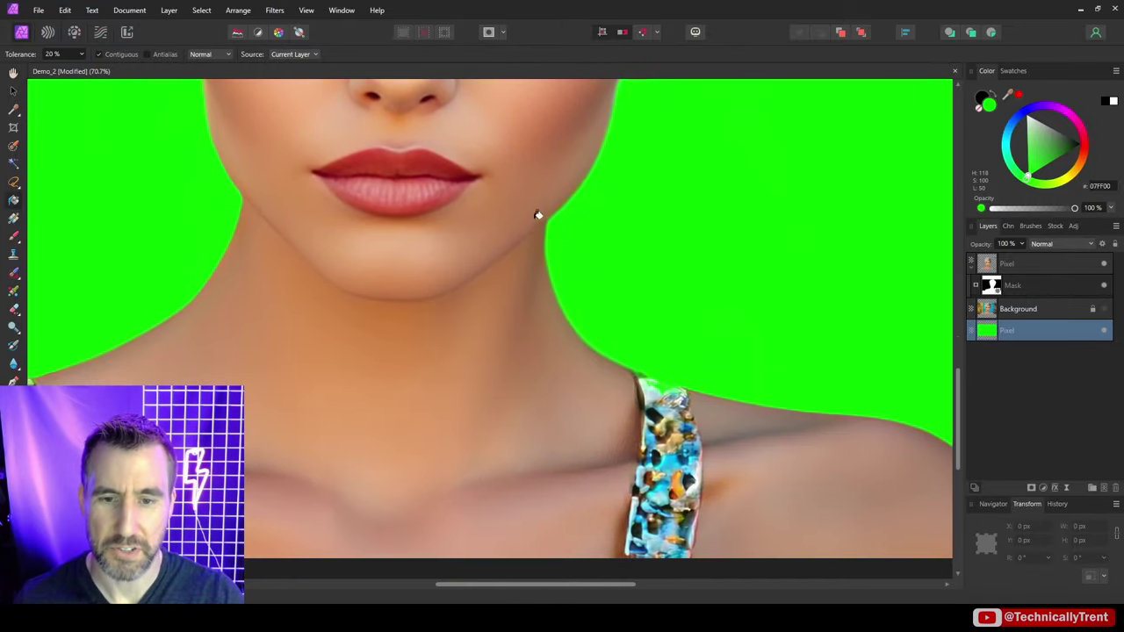
{"action": "scroll", "coordinate": [637, 391], "scroll_direction": "up", "scroll_amount": 4}
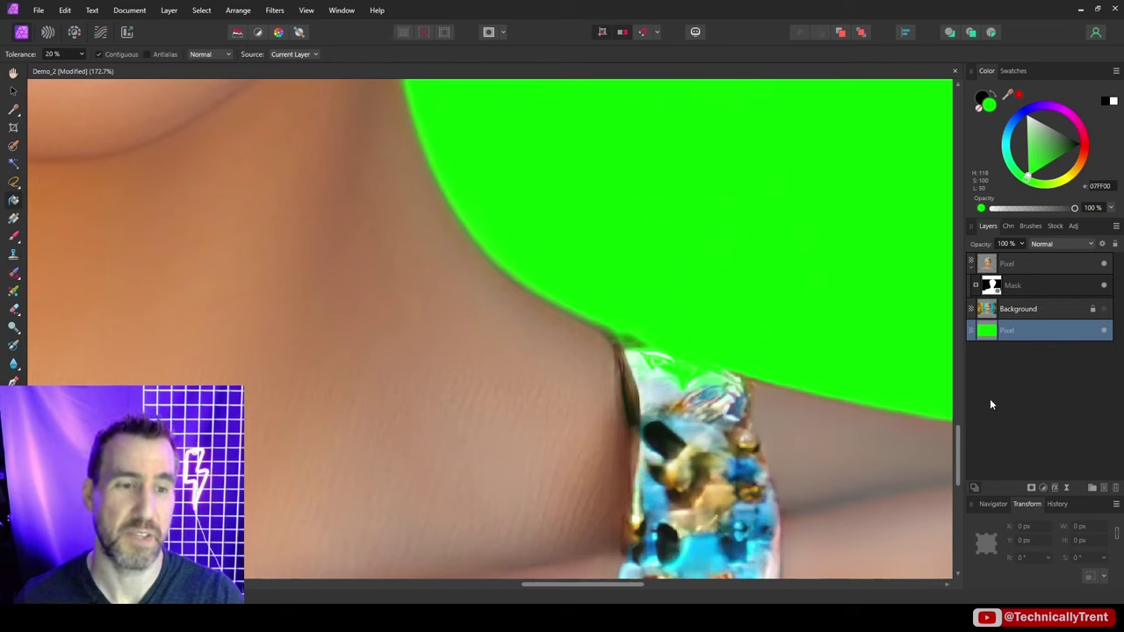
Select the layer mask and set up a white 16 px Paint Brush
{"action": "left_click", "coordinate": [993, 286]}
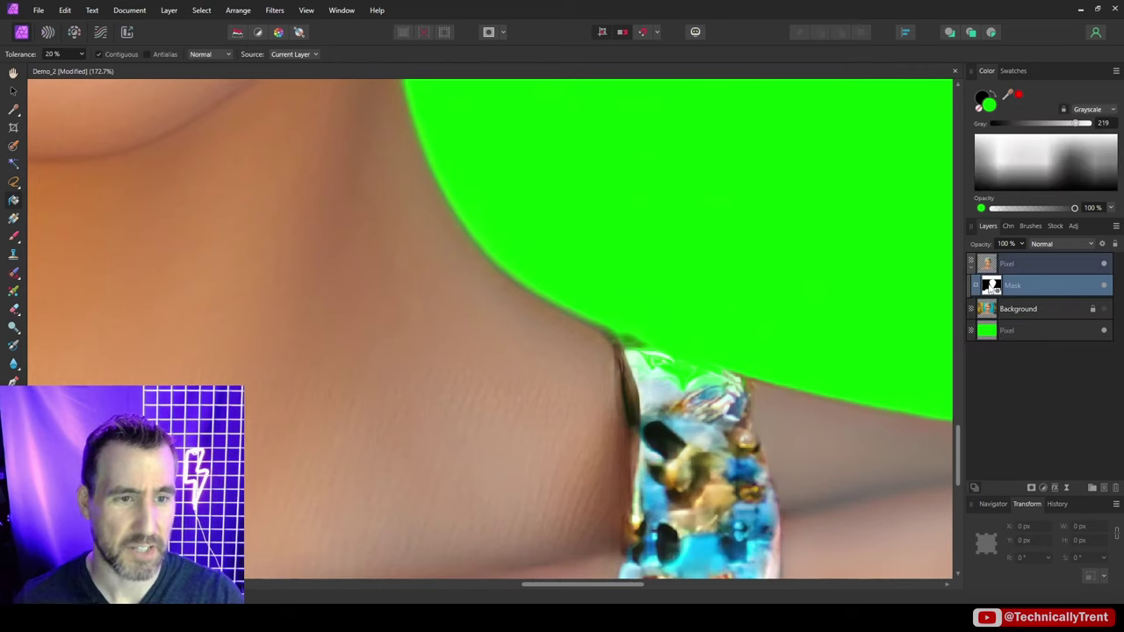
{"action": "left_click", "coordinate": [13, 236]}
{"action": "left_click", "coordinate": [1049, 154]}
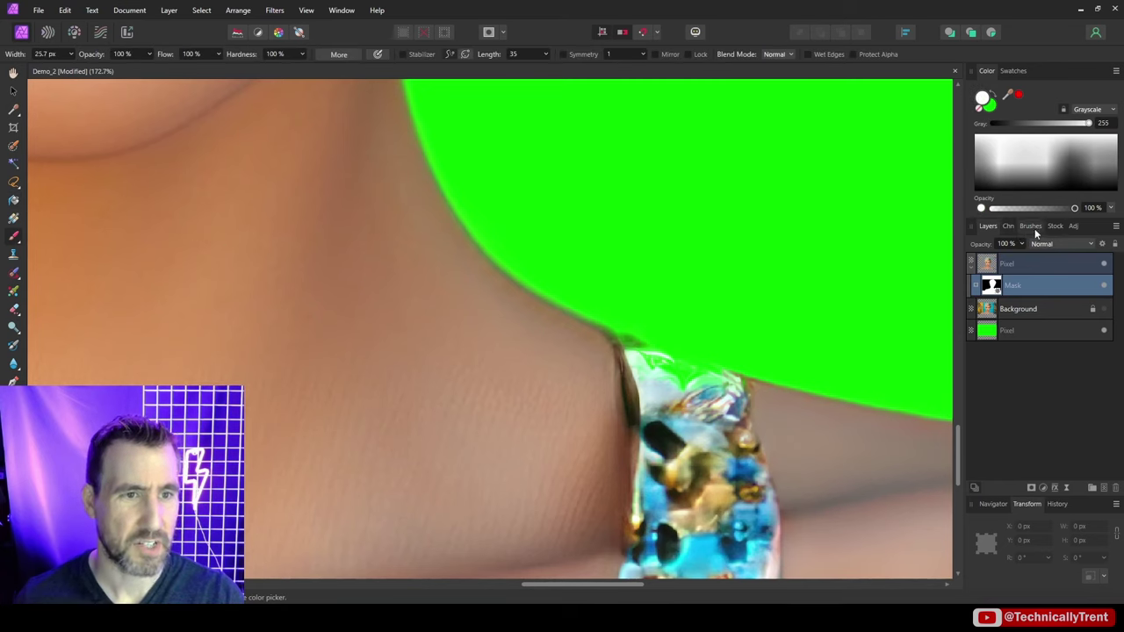
{"action": "left_click", "coordinate": [1031, 225]}
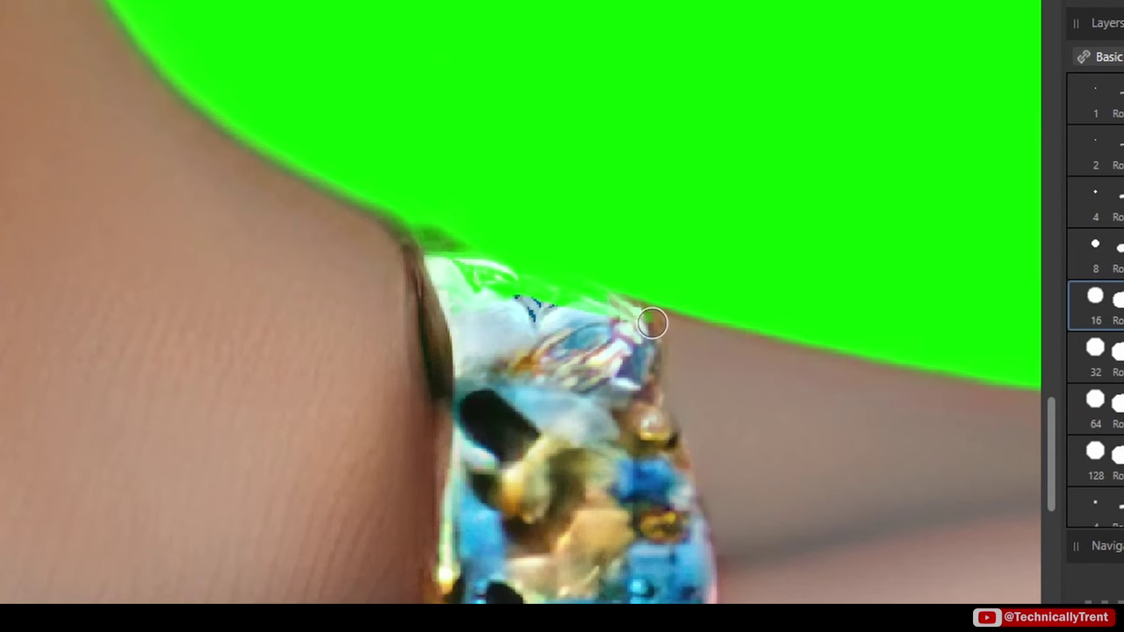
Paint the mask white along the jewelled strap's top edges and the hair's top-right edge
{"action": "left_click_drag", "start_coordinate": [747, 383], "coordinate": [660, 362]}
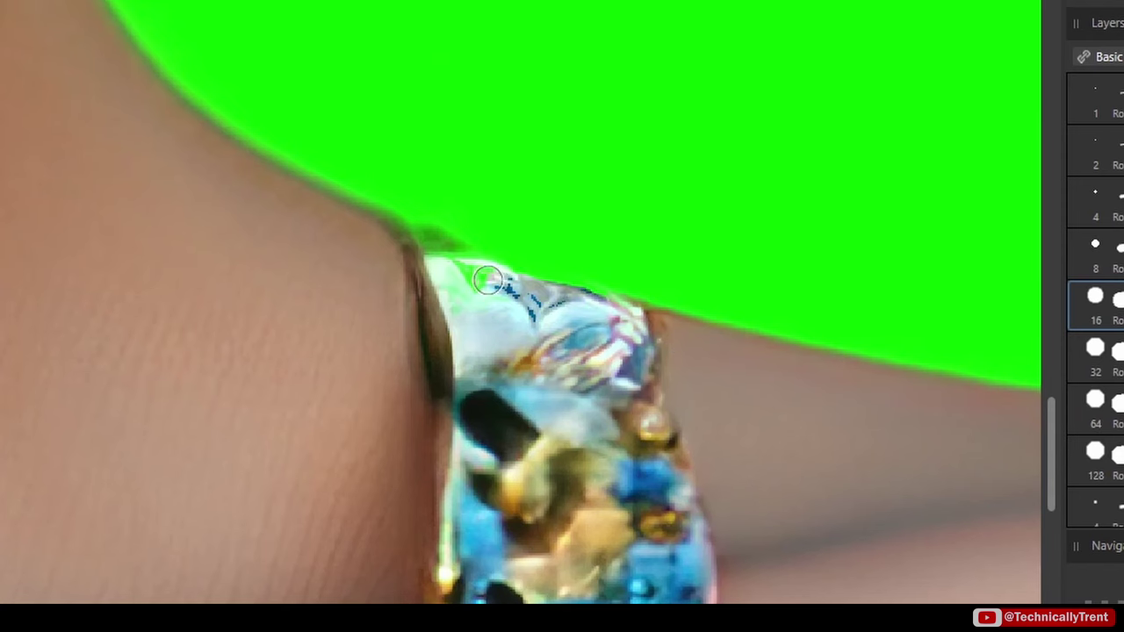
{"action": "scroll", "coordinate": [488, 280], "scroll_direction": "down", "scroll_amount": 5}
{"action": "scroll", "coordinate": [489, 281], "scroll_direction": "up", "scroll_amount": 8}
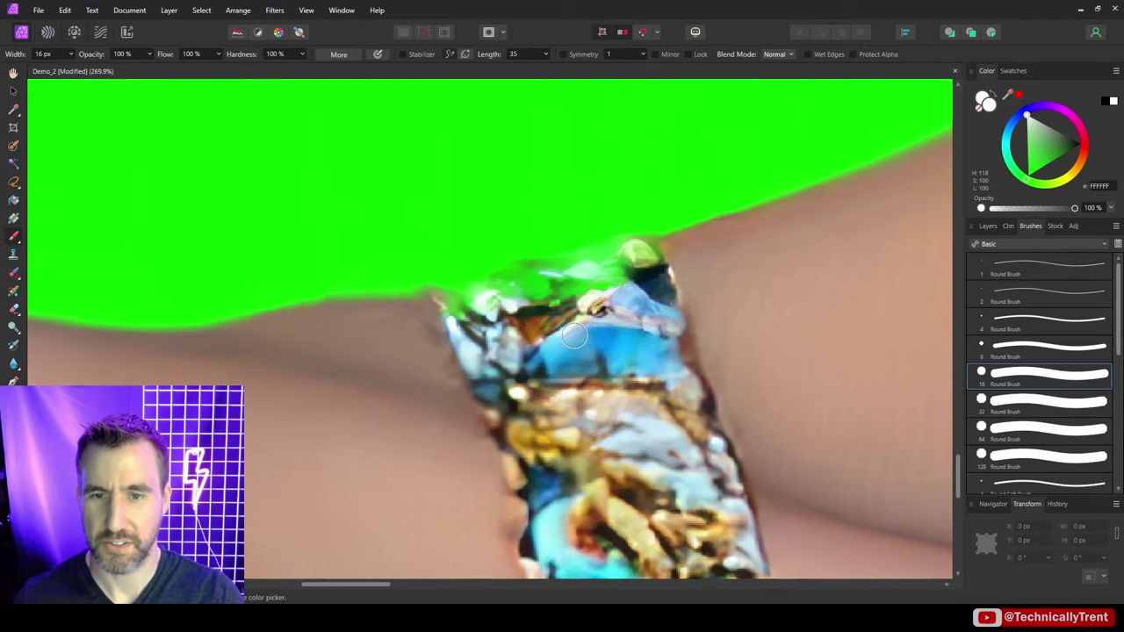
{"action": "mouse_move", "coordinate": [666, 265]}
{"action": "left_mouse_down"}
{"action": "mouse_move", "coordinate": [511, 296]}
{"action": "mouse_move", "coordinate": [639, 277]}
{"action": "mouse_move", "coordinate": [538, 306]}
{"action": "left_mouse_up"}
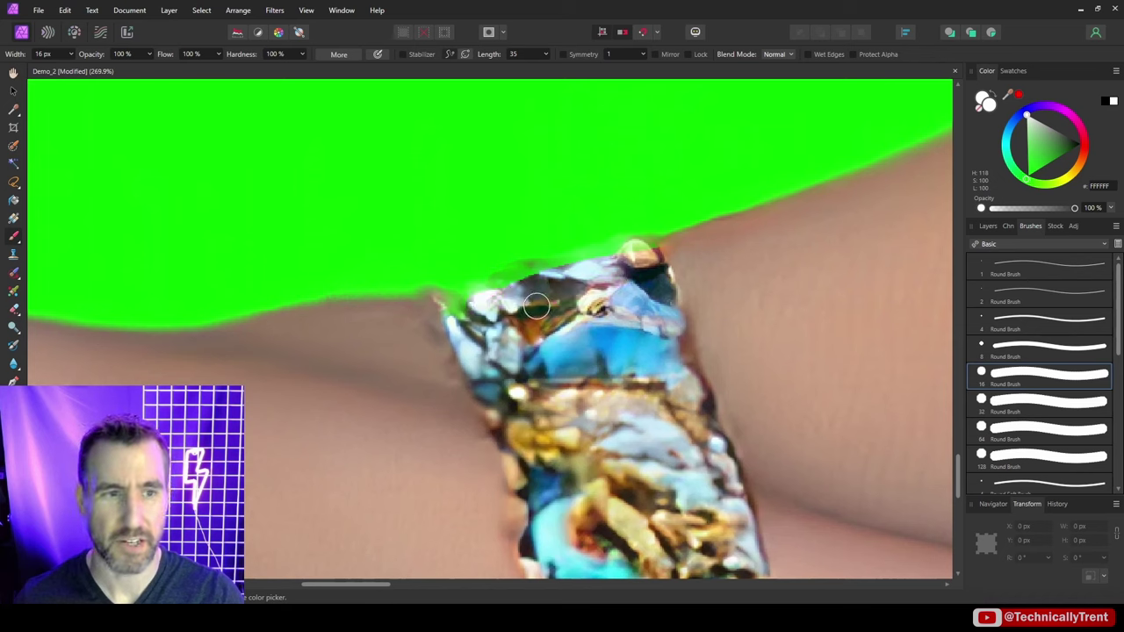
{"action": "left_click", "coordinate": [988, 227]}
{"action": "mouse_move", "coordinate": [671, 309]}
{"action": "left_mouse_down"}
{"action": "mouse_move", "coordinate": [587, 278]}
{"action": "mouse_move", "coordinate": [460, 294]}
{"action": "mouse_move", "coordinate": [431, 338]}
{"action": "mouse_move", "coordinate": [331, 312]}
{"action": "mouse_move", "coordinate": [457, 292]}
{"action": "left_mouse_up"}
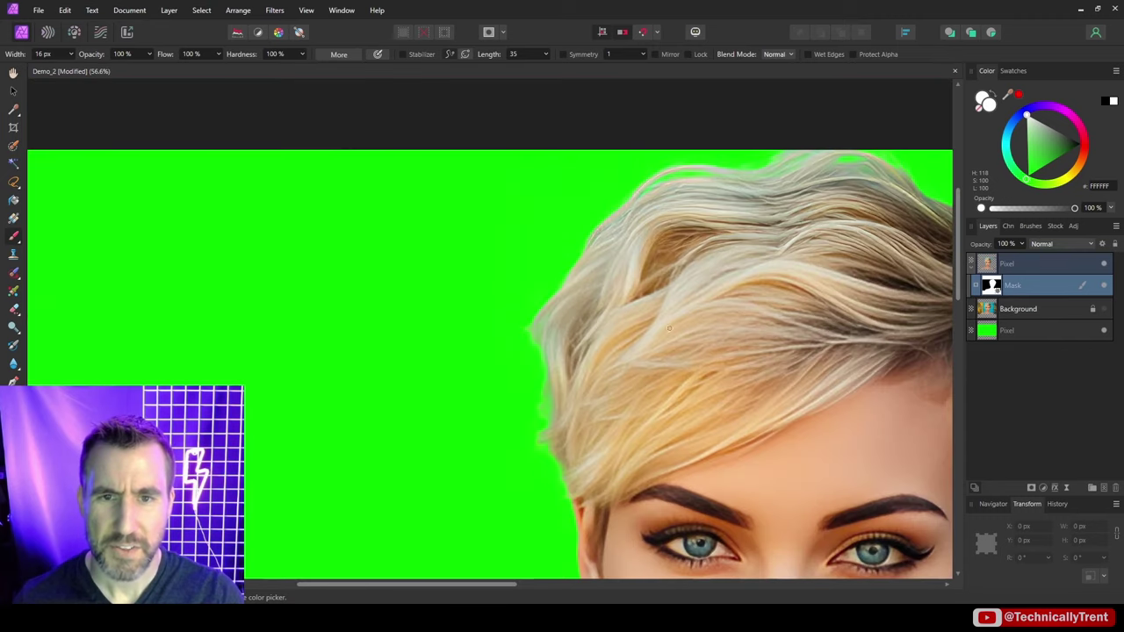
{"action": "scroll", "coordinate": [512, 261], "scroll_direction": "right", "scroll_amount": 3}
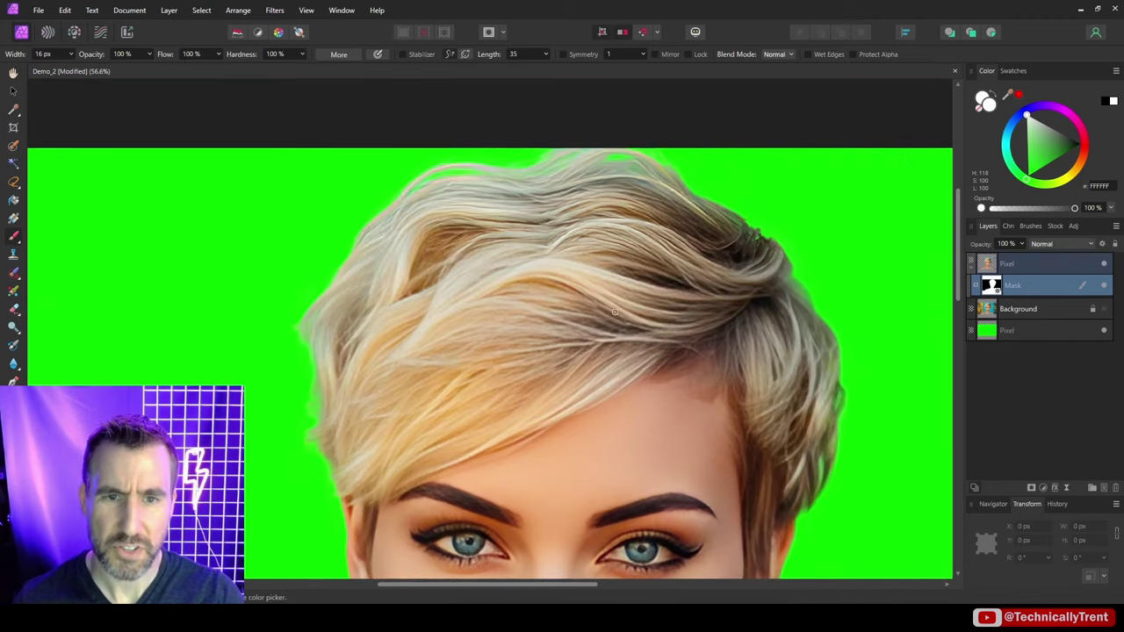
{"action": "scroll", "coordinate": [758, 272], "scroll_direction": "up", "scroll_amount": 5}
{"action": "mouse_move", "coordinate": [733, 216]}
{"action": "left_mouse_down"}
{"action": "mouse_move", "coordinate": [740, 220]}
{"action": "mouse_move", "coordinate": [725, 184]}
{"action": "mouse_move", "coordinate": [749, 243]}
{"action": "mouse_move", "coordinate": [881, 407]}
{"action": "mouse_move", "coordinate": [835, 337]}
{"action": "left_mouse_up"}
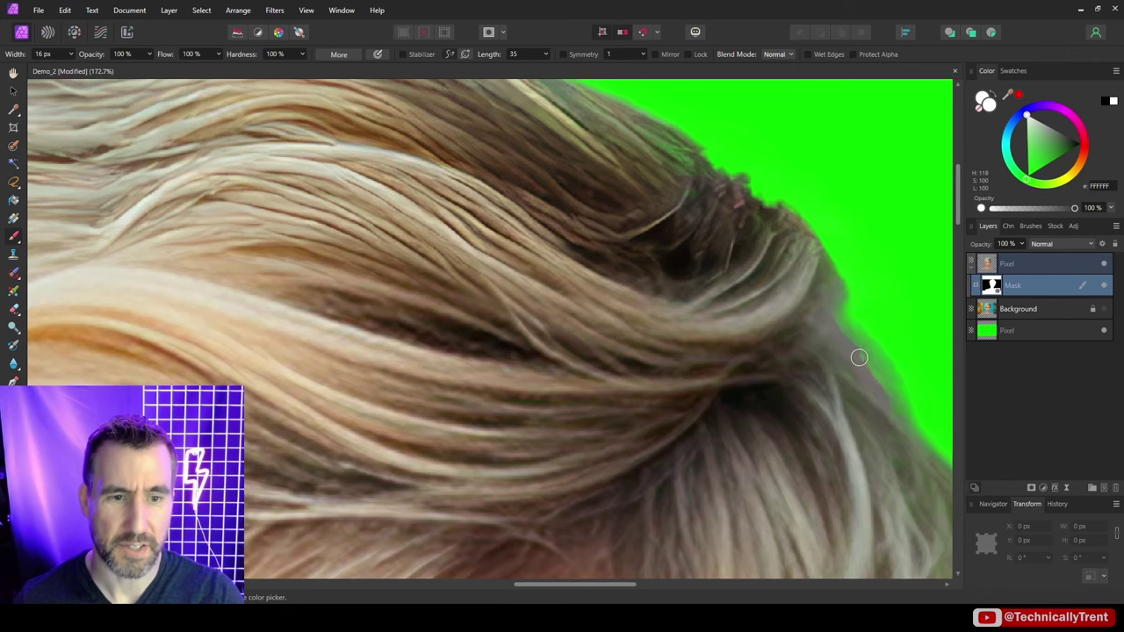